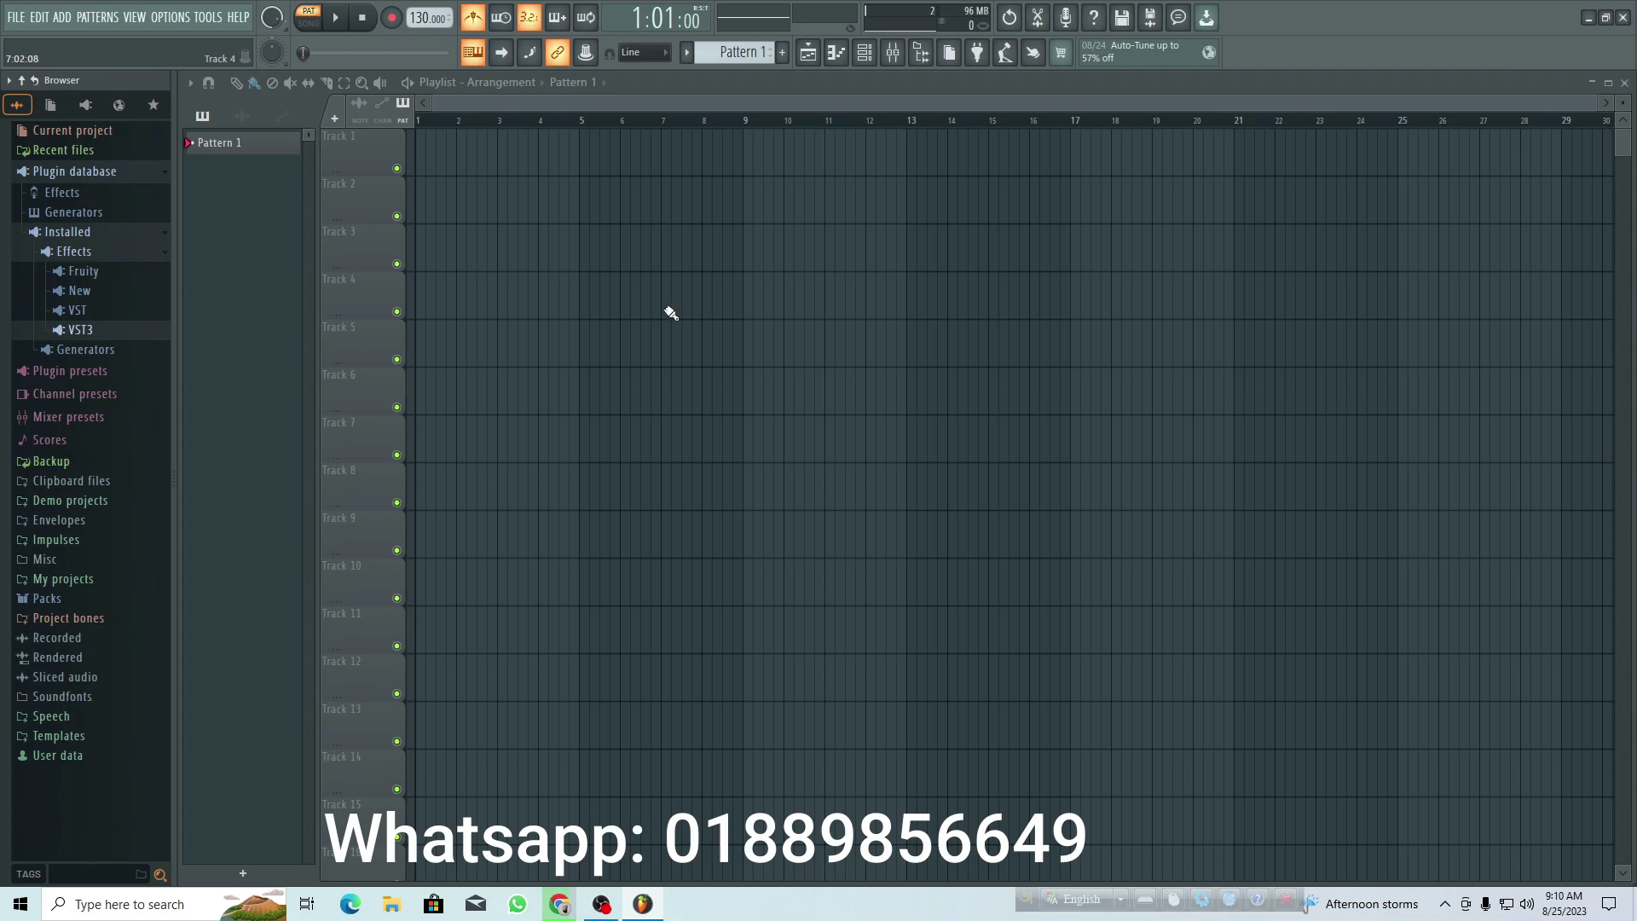
Set playlist Track 1 to audio track mode linked to mixer Insert 1 and show the mixer.
{"action": "right_click", "coordinate": [353, 164]}
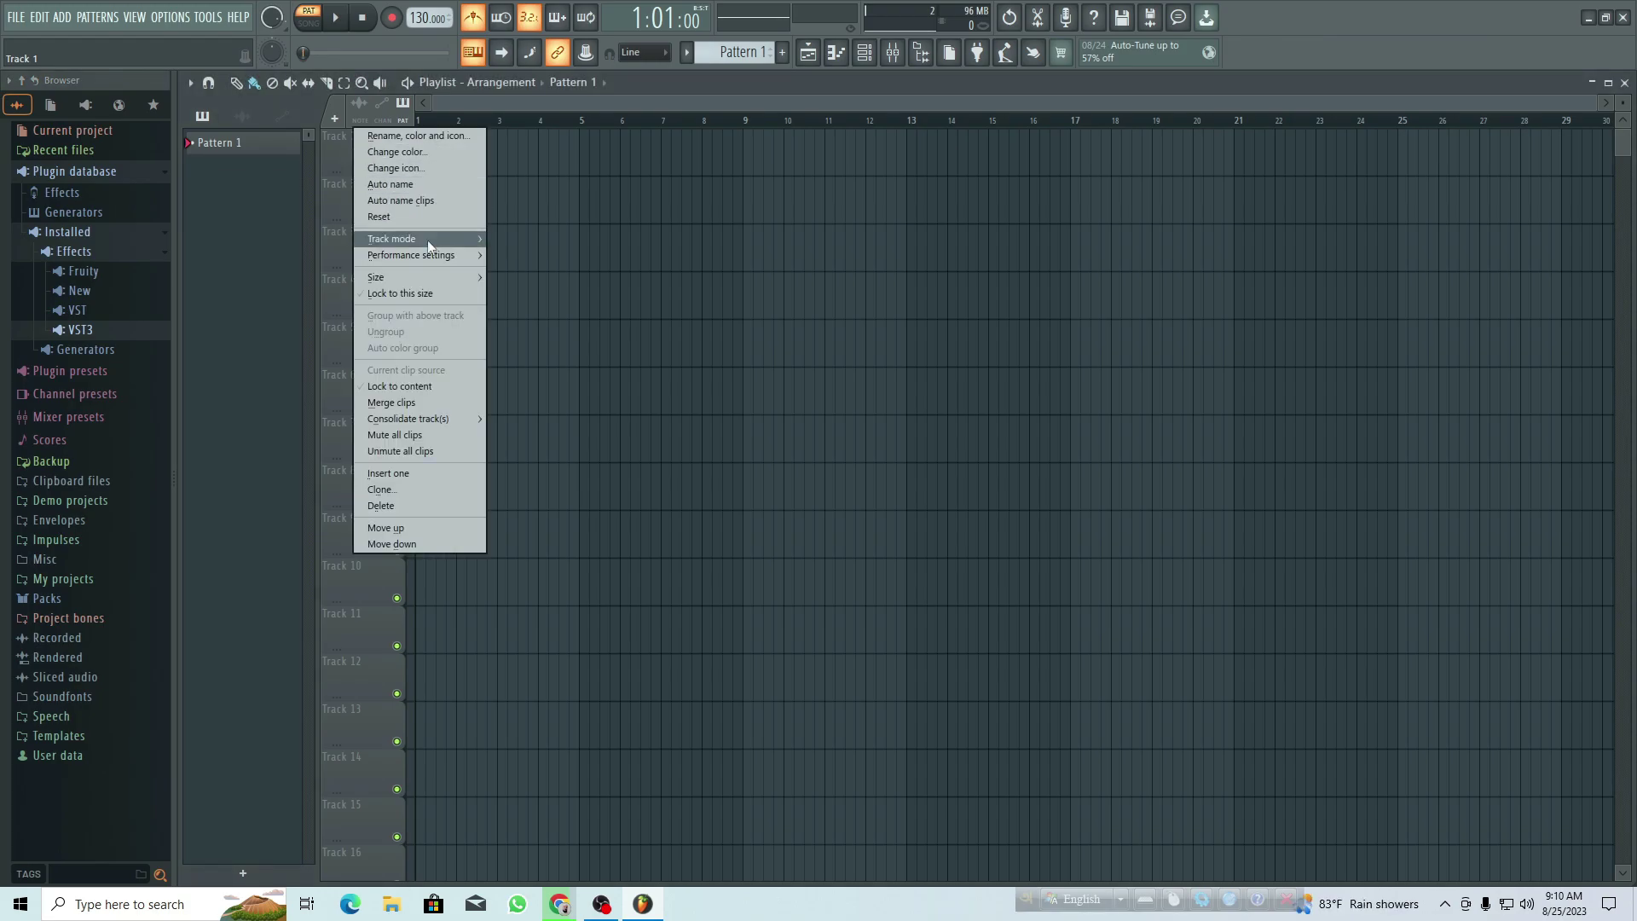
{"action": "mouse_move", "coordinate": [428, 244]}
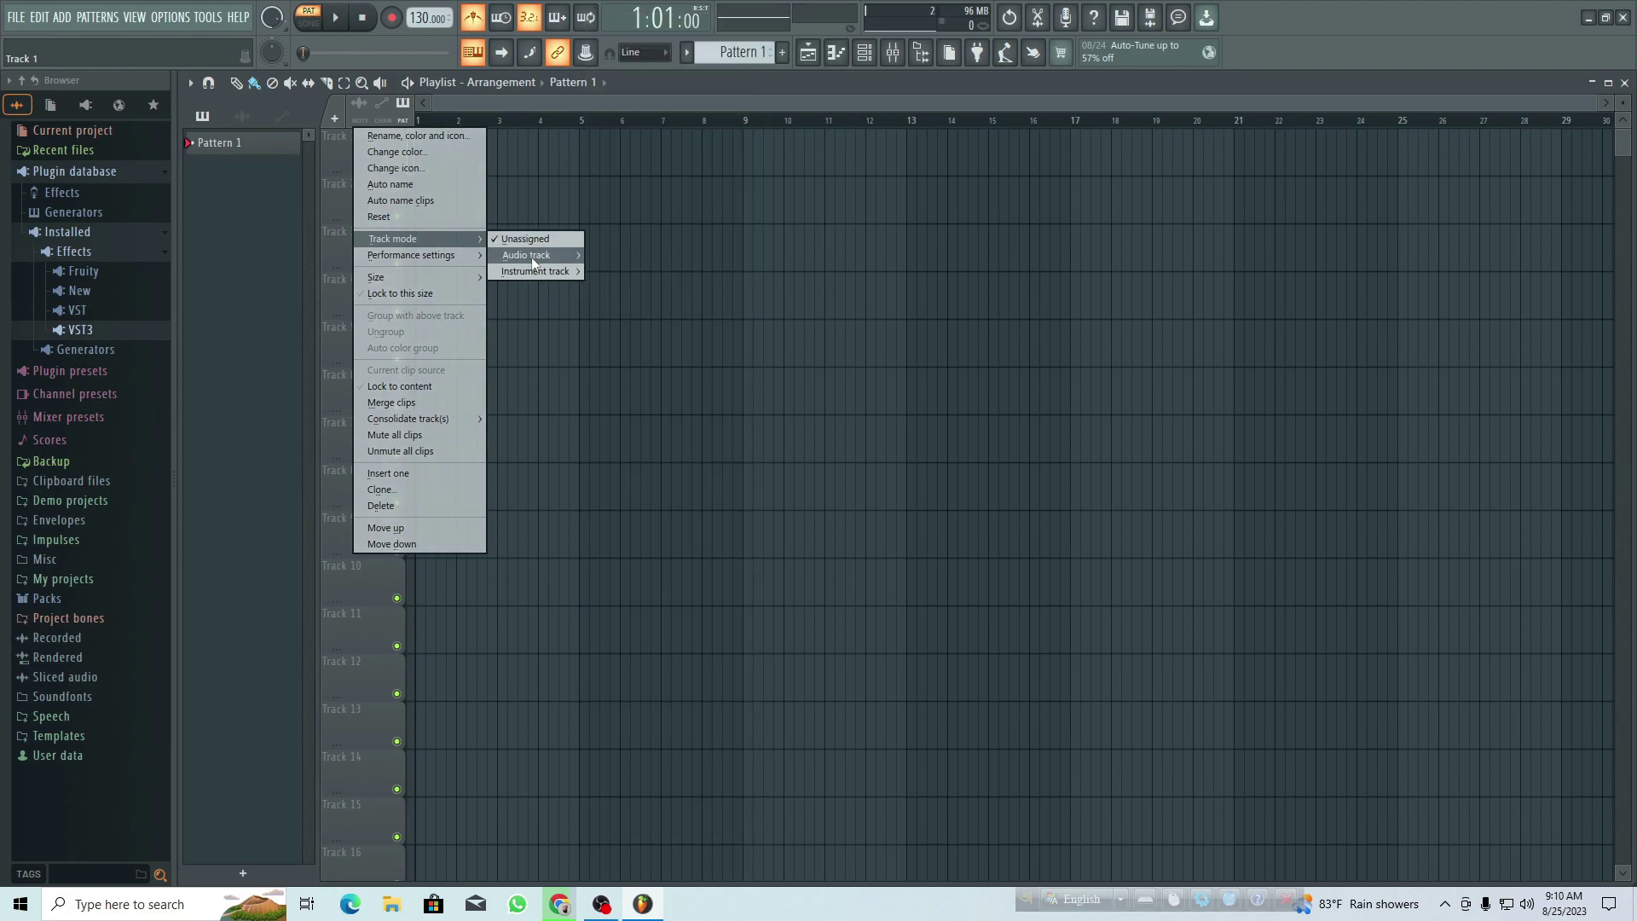
{"action": "mouse_move", "coordinate": [530, 257]}
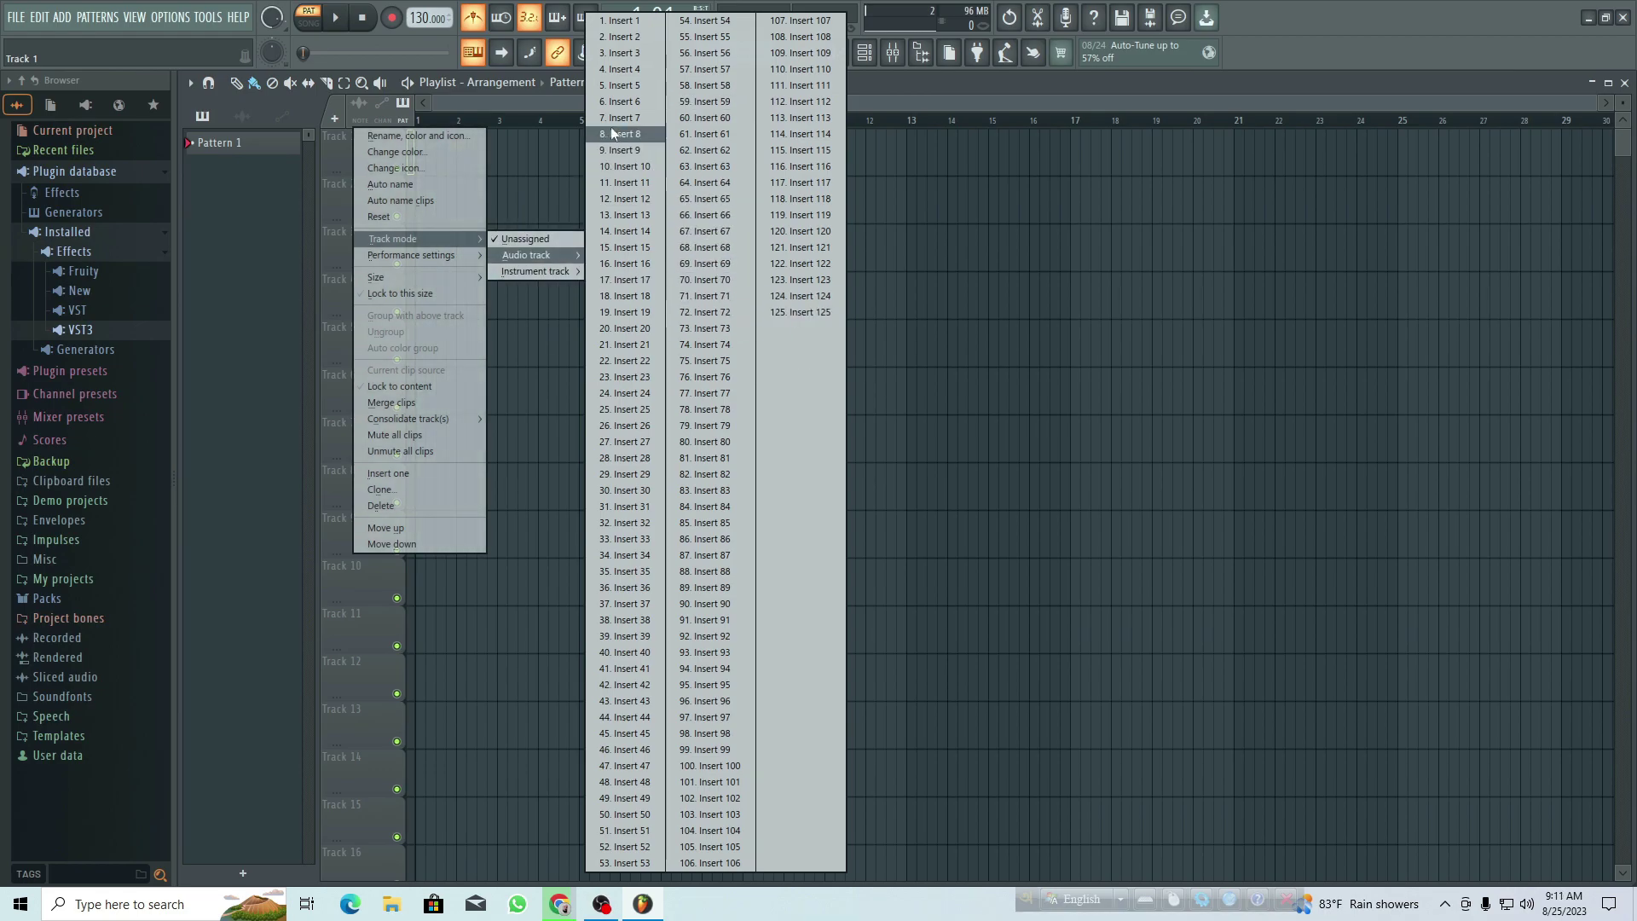
{"action": "left_click", "coordinate": [625, 21]}
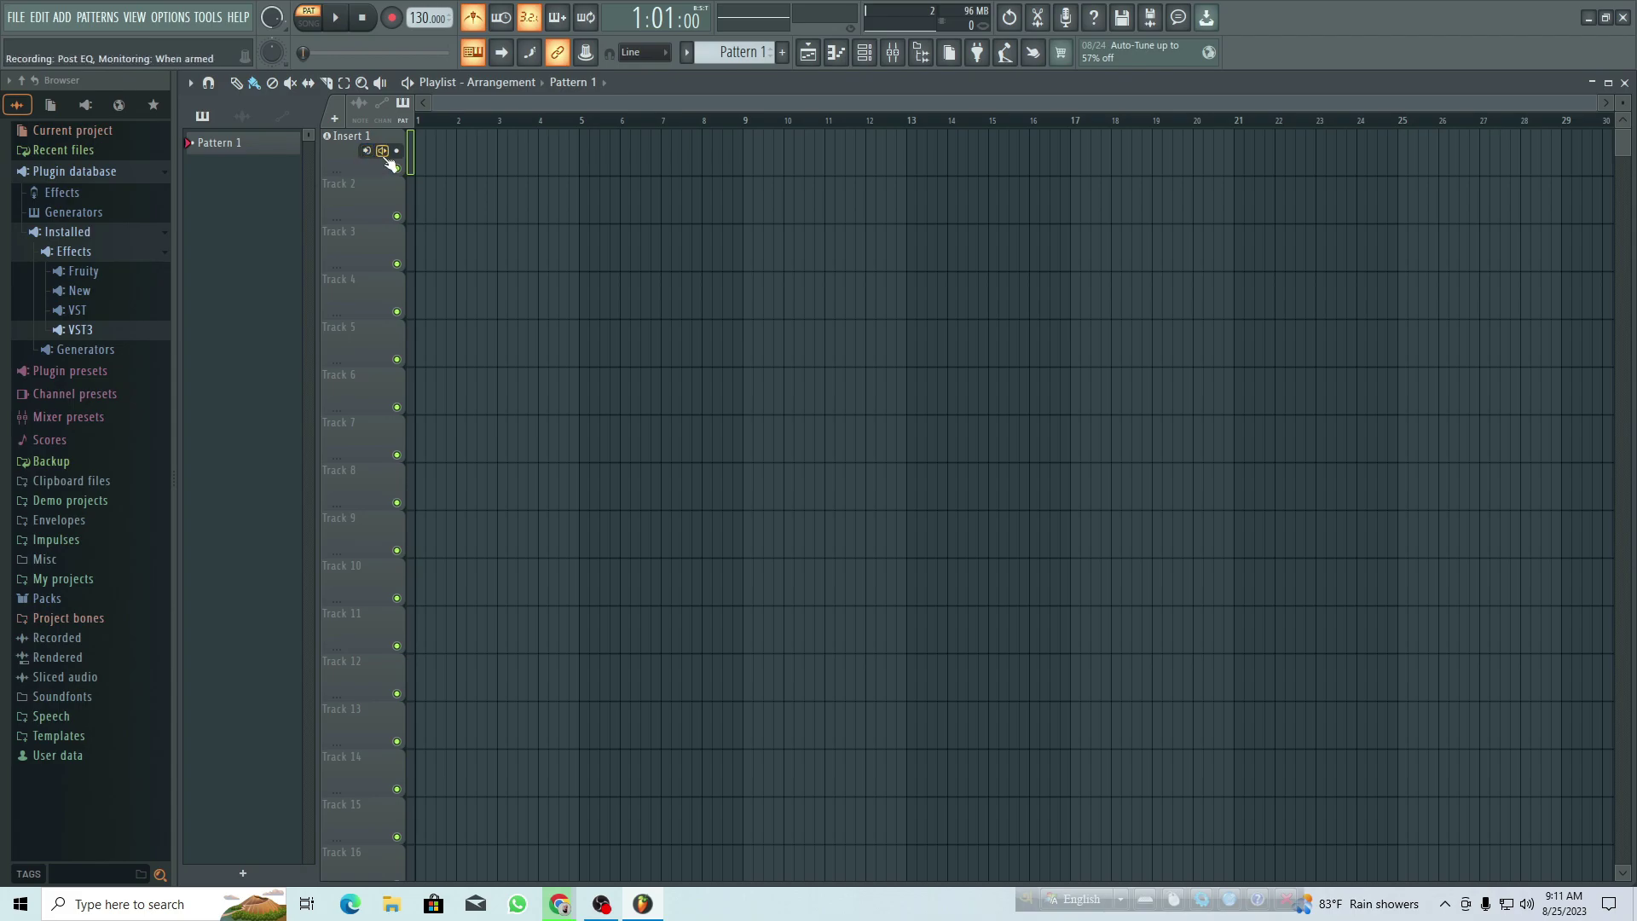
{"action": "left_click", "coordinate": [892, 53]}
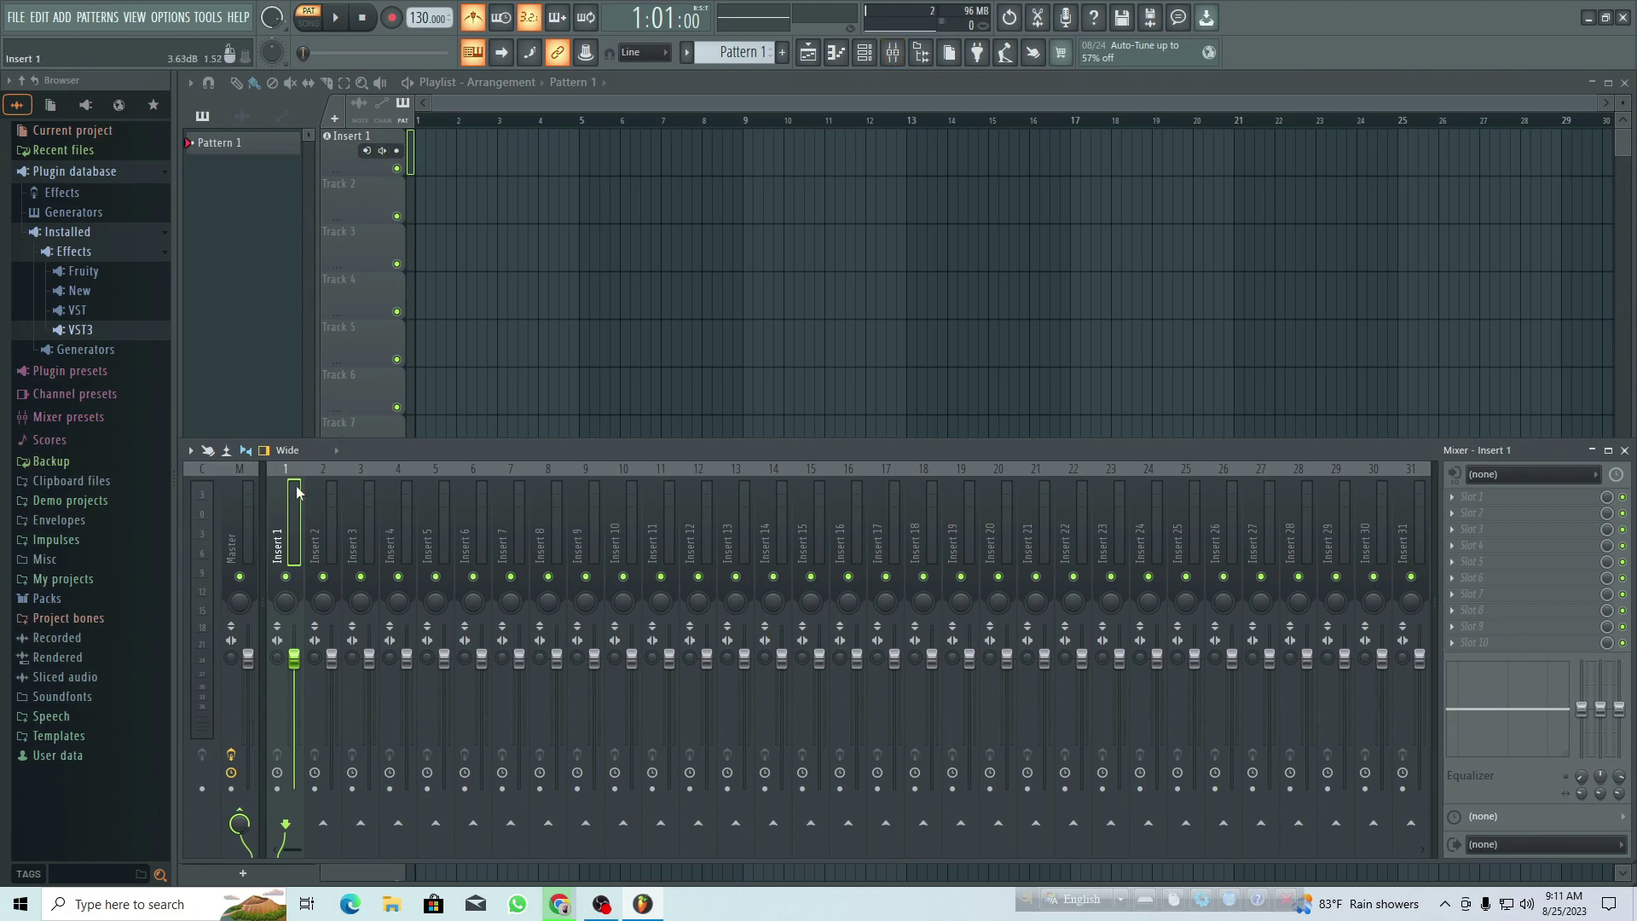
Change the Insert 1 playlist track's color to a bright magenta by picking a pink hue and raising its luminance.
{"action": "right_click", "coordinate": [344, 161]}
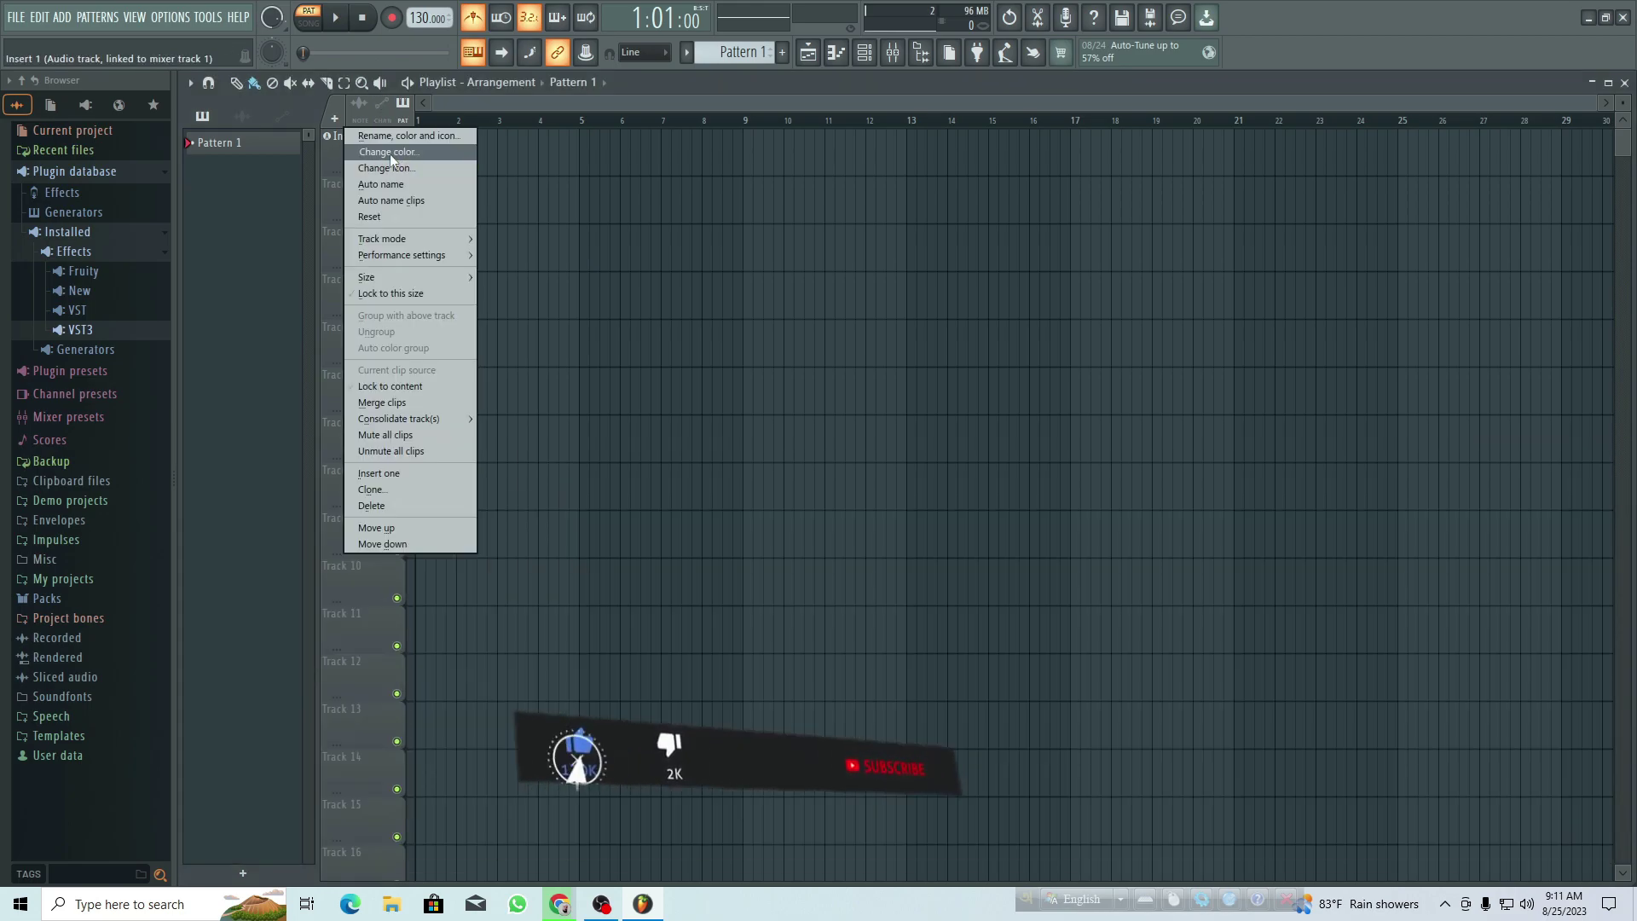
{"action": "left_click", "coordinate": [390, 156]}
{"action": "left_click", "coordinate": [440, 211]}
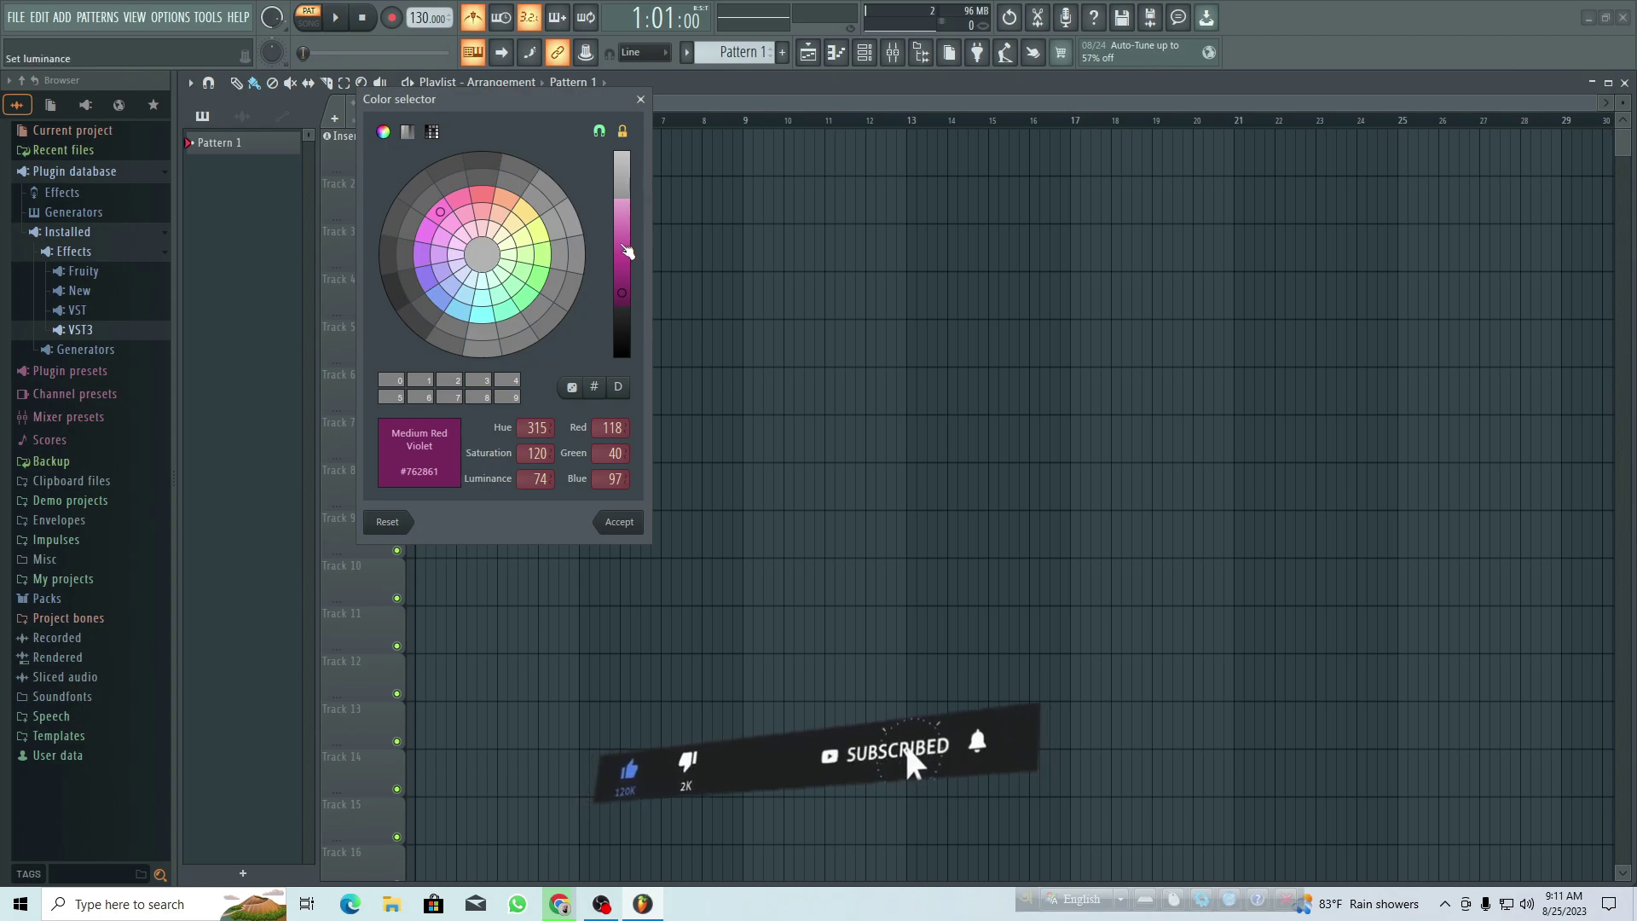
{"action": "left_click", "coordinate": [628, 257]}
{"action": "left_click", "coordinate": [631, 522]}
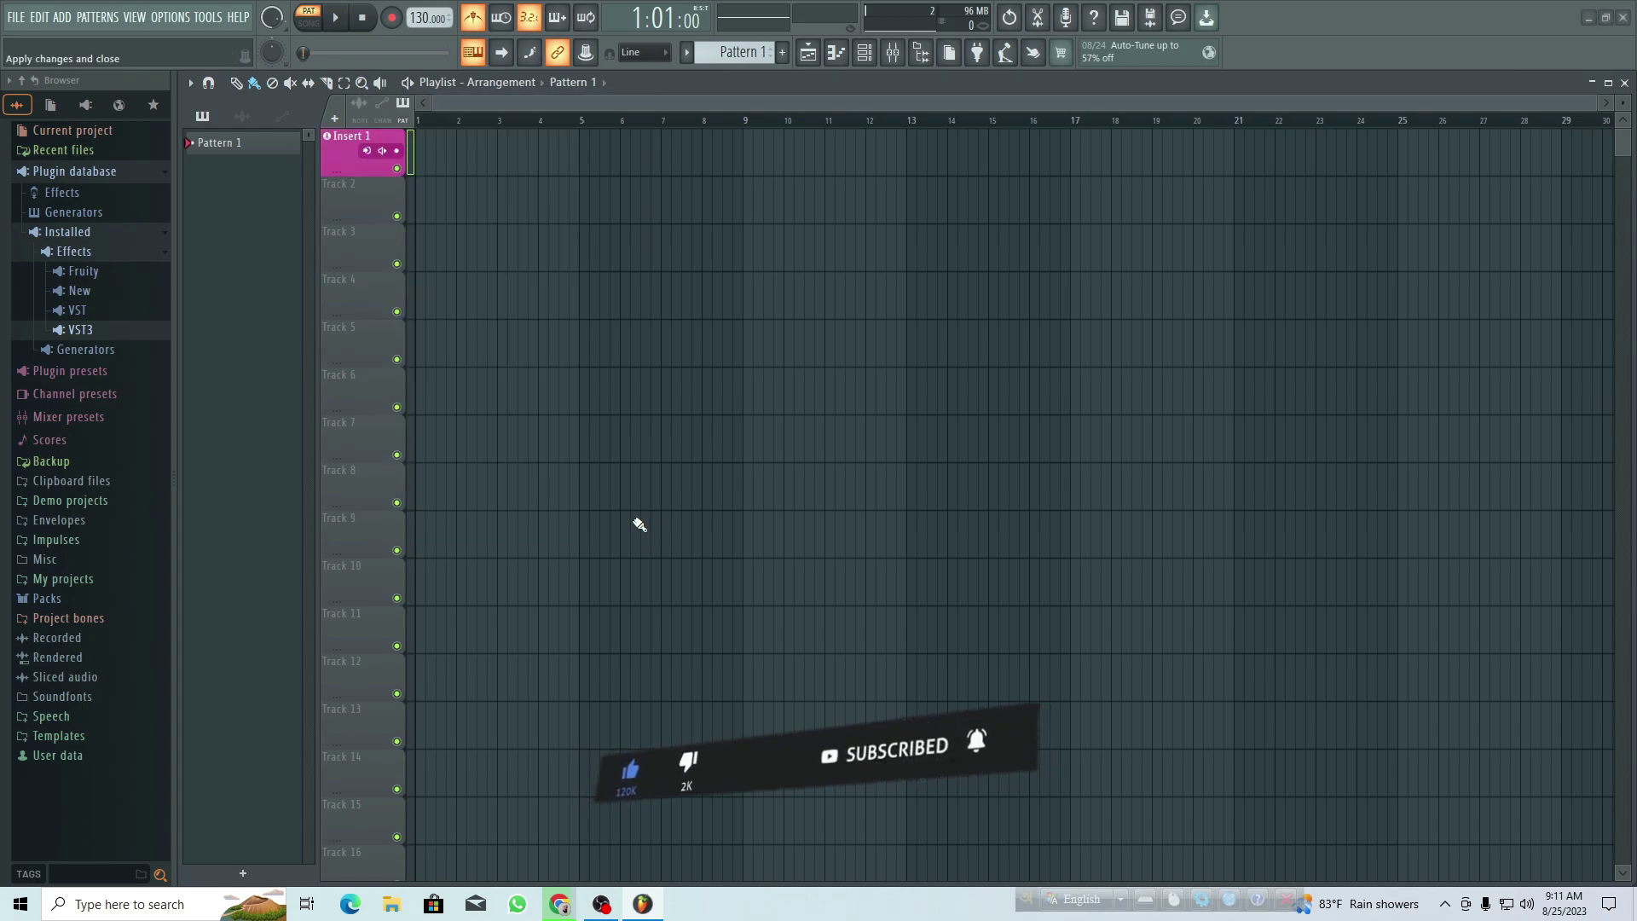
Show the mixer as a detached window and adjust its view options so Insert 1's strip is tinted more strongly.
{"action": "left_click", "coordinate": [893, 52]}
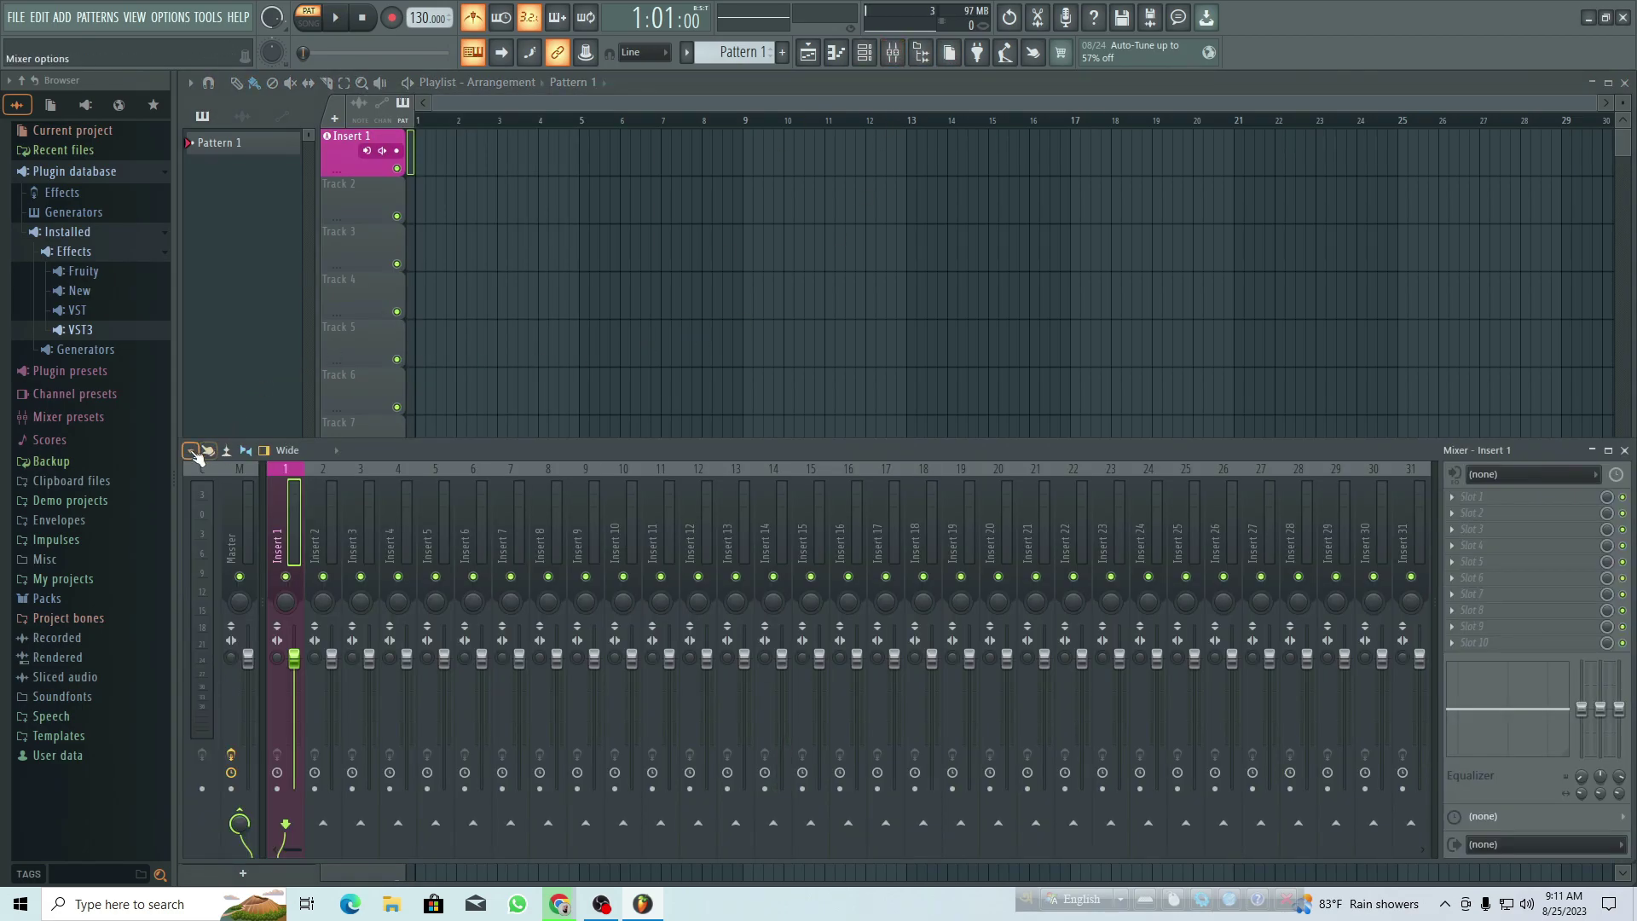
{"action": "left_click", "coordinate": [187, 451]}
{"action": "left_click", "coordinate": [196, 365]}
{"action": "left_click", "coordinate": [190, 450]}
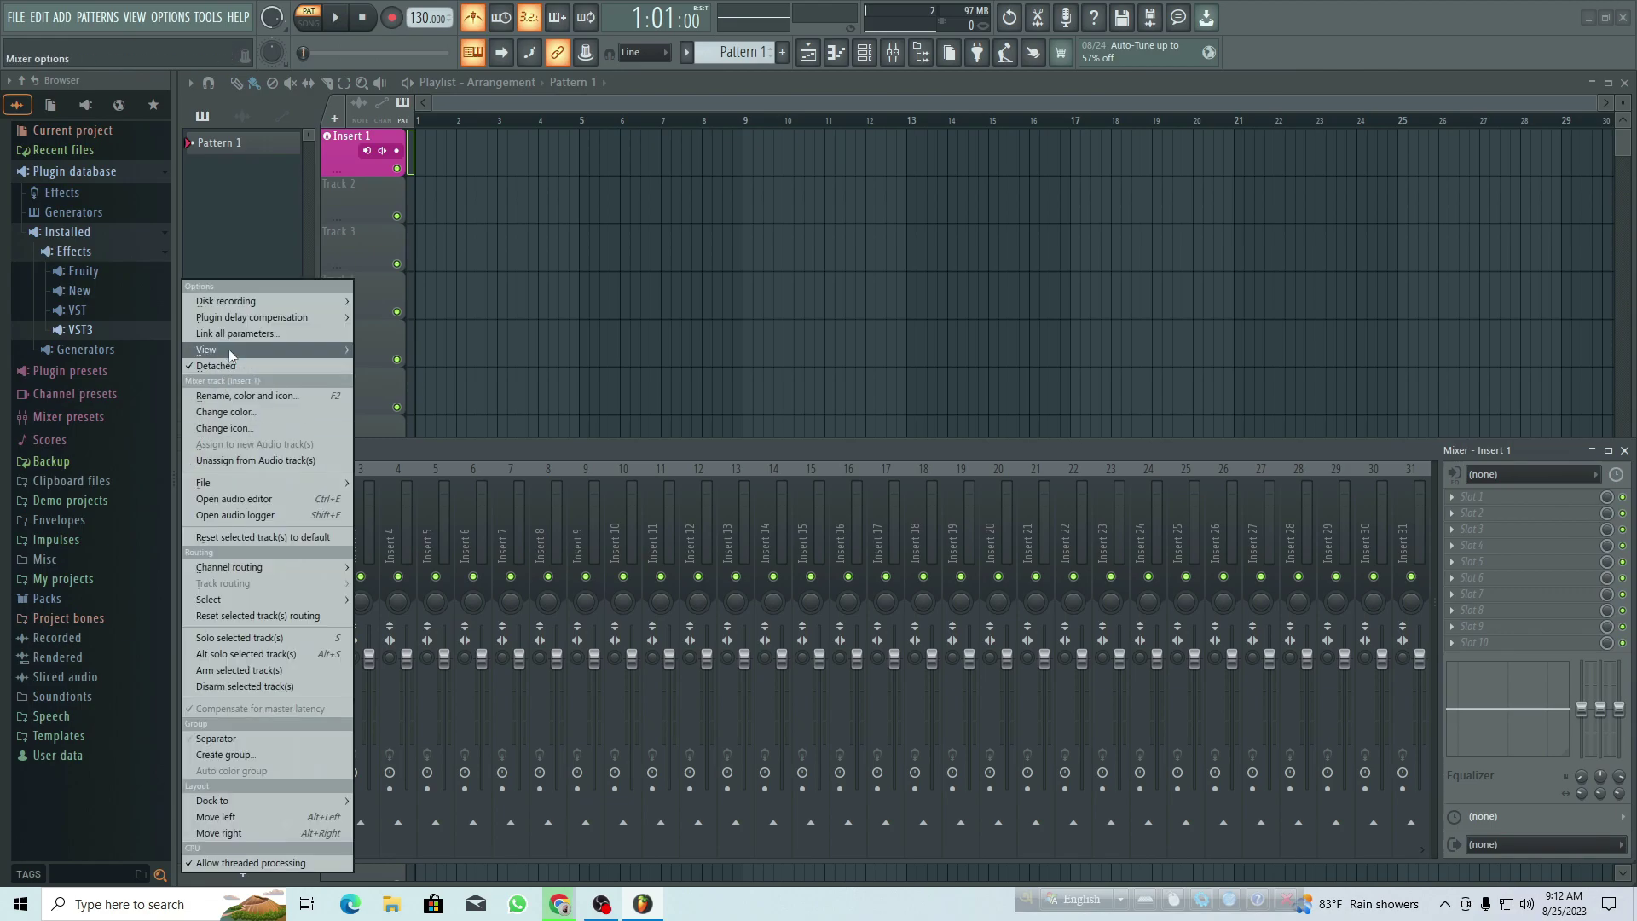
{"action": "mouse_move", "coordinate": [229, 349]}
{"action": "left_click", "coordinate": [551, 494]}
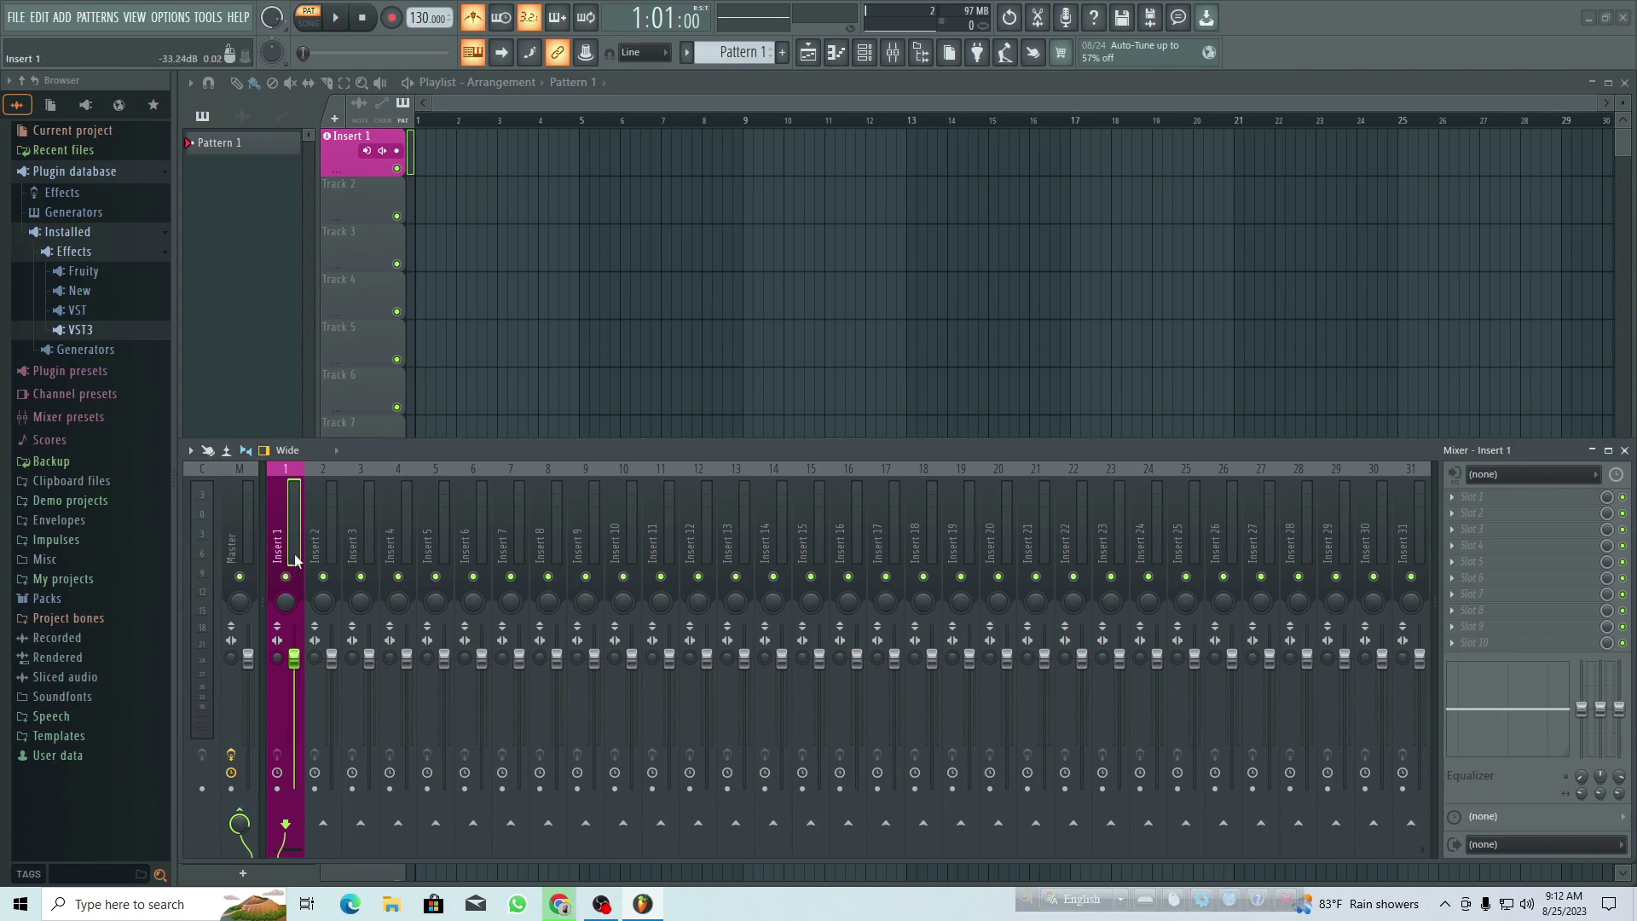
Set Insert 1's audio input to mono In 1 with external input only, toggling its send to Master on and back off.
{"action": "left_click", "coordinate": [1596, 476]}
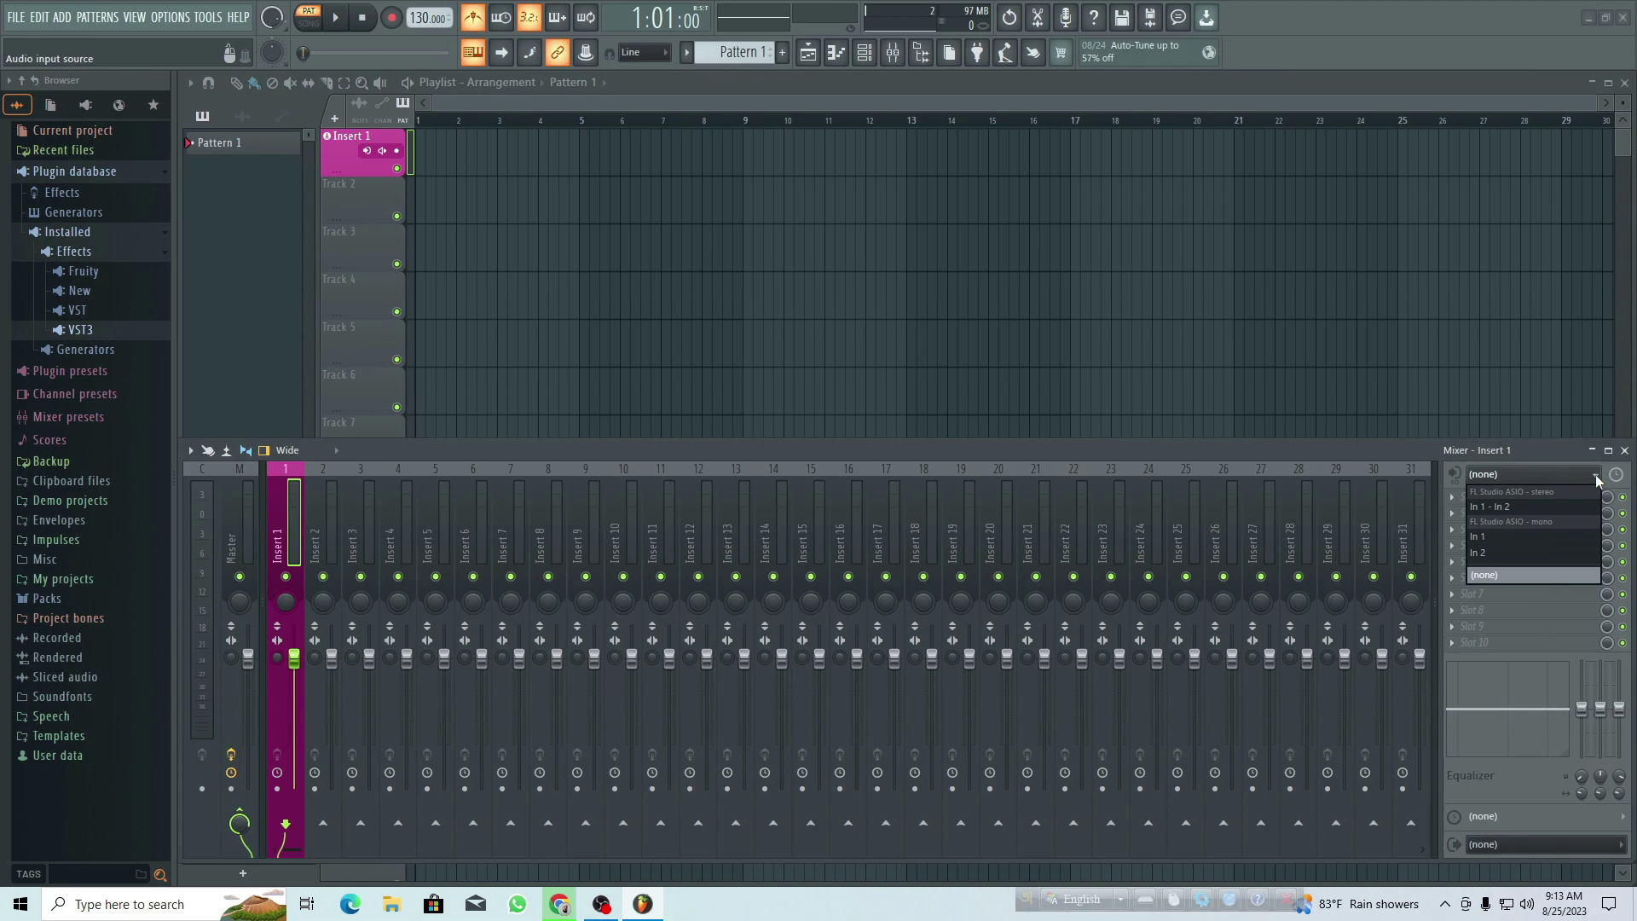
{"action": "left_click", "coordinate": [1501, 534]}
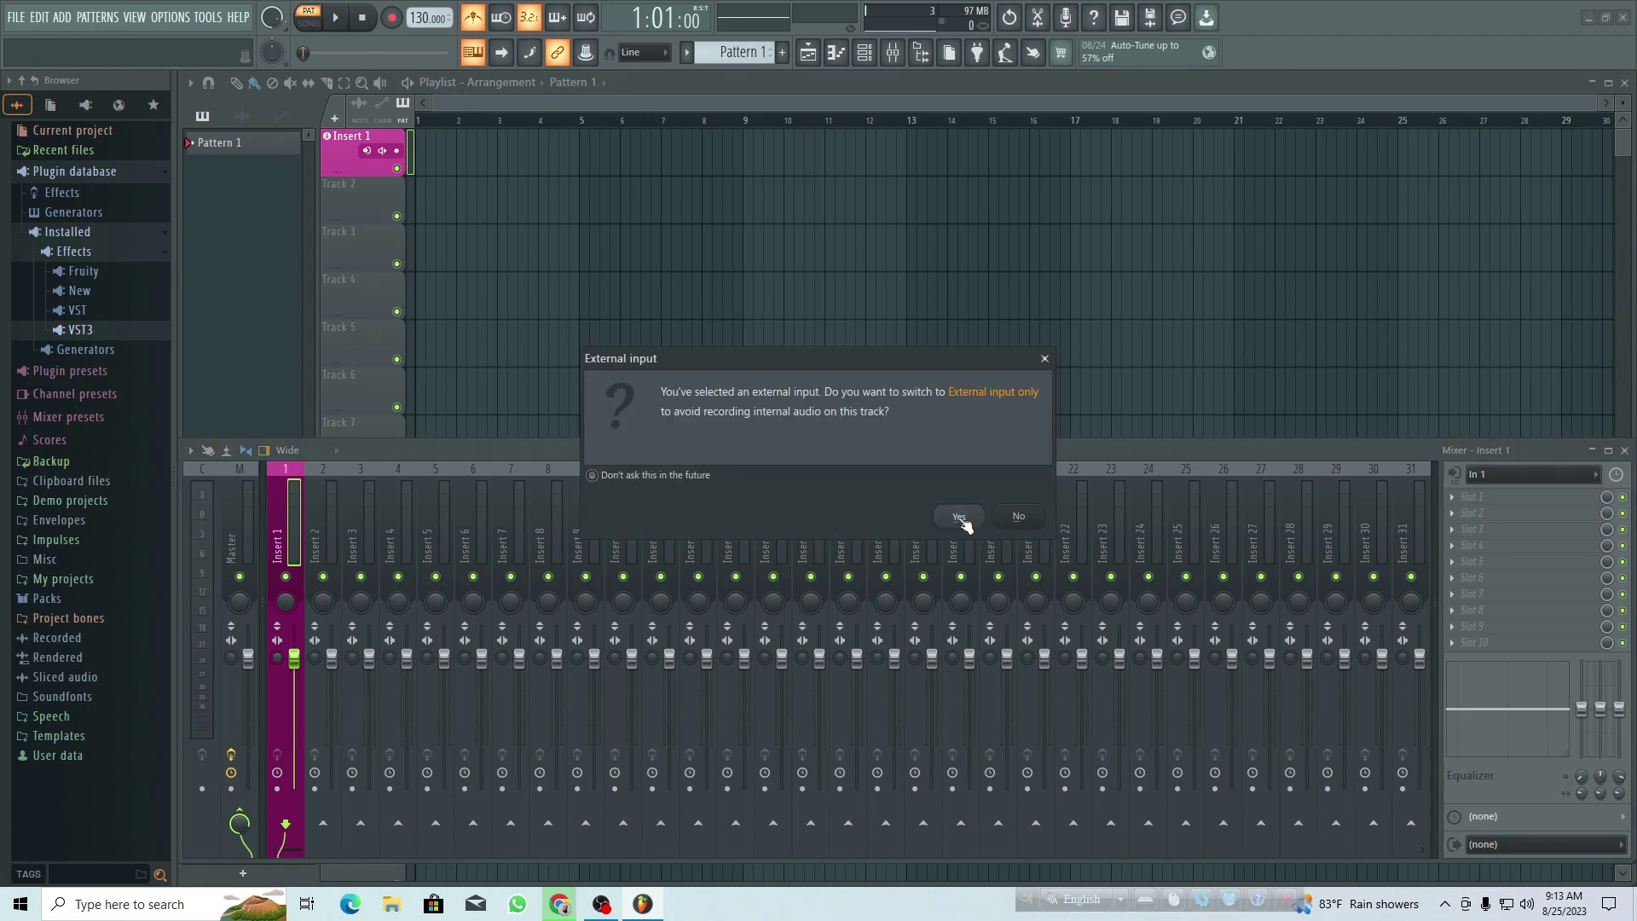
{"action": "left_click", "coordinate": [959, 517]}
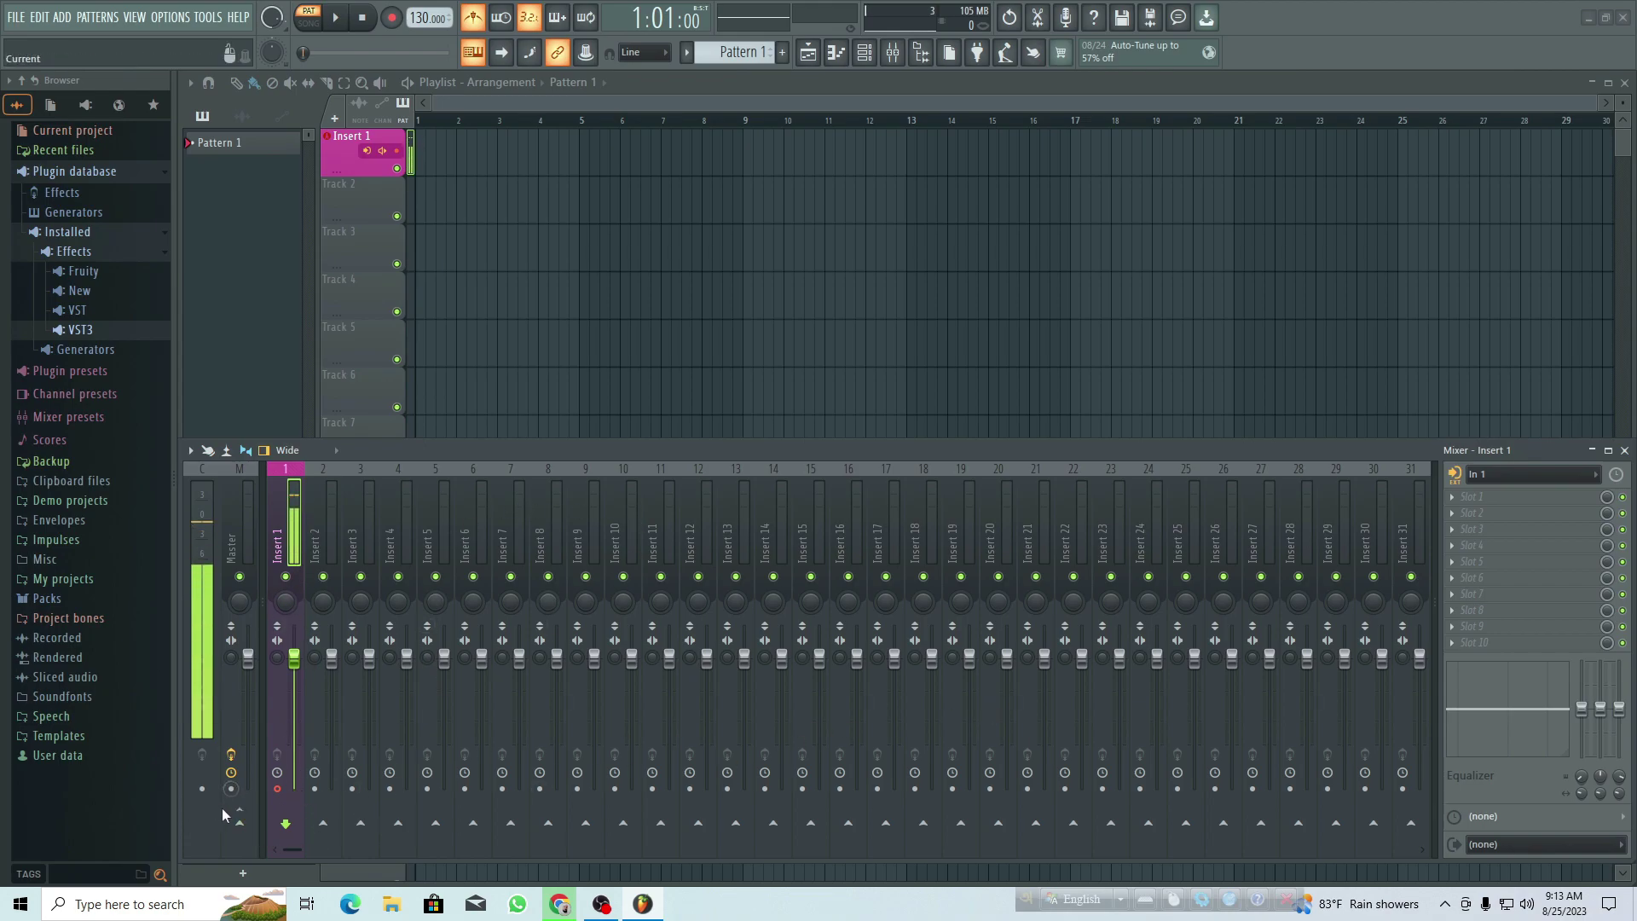
{"action": "left_click", "coordinate": [240, 824]}
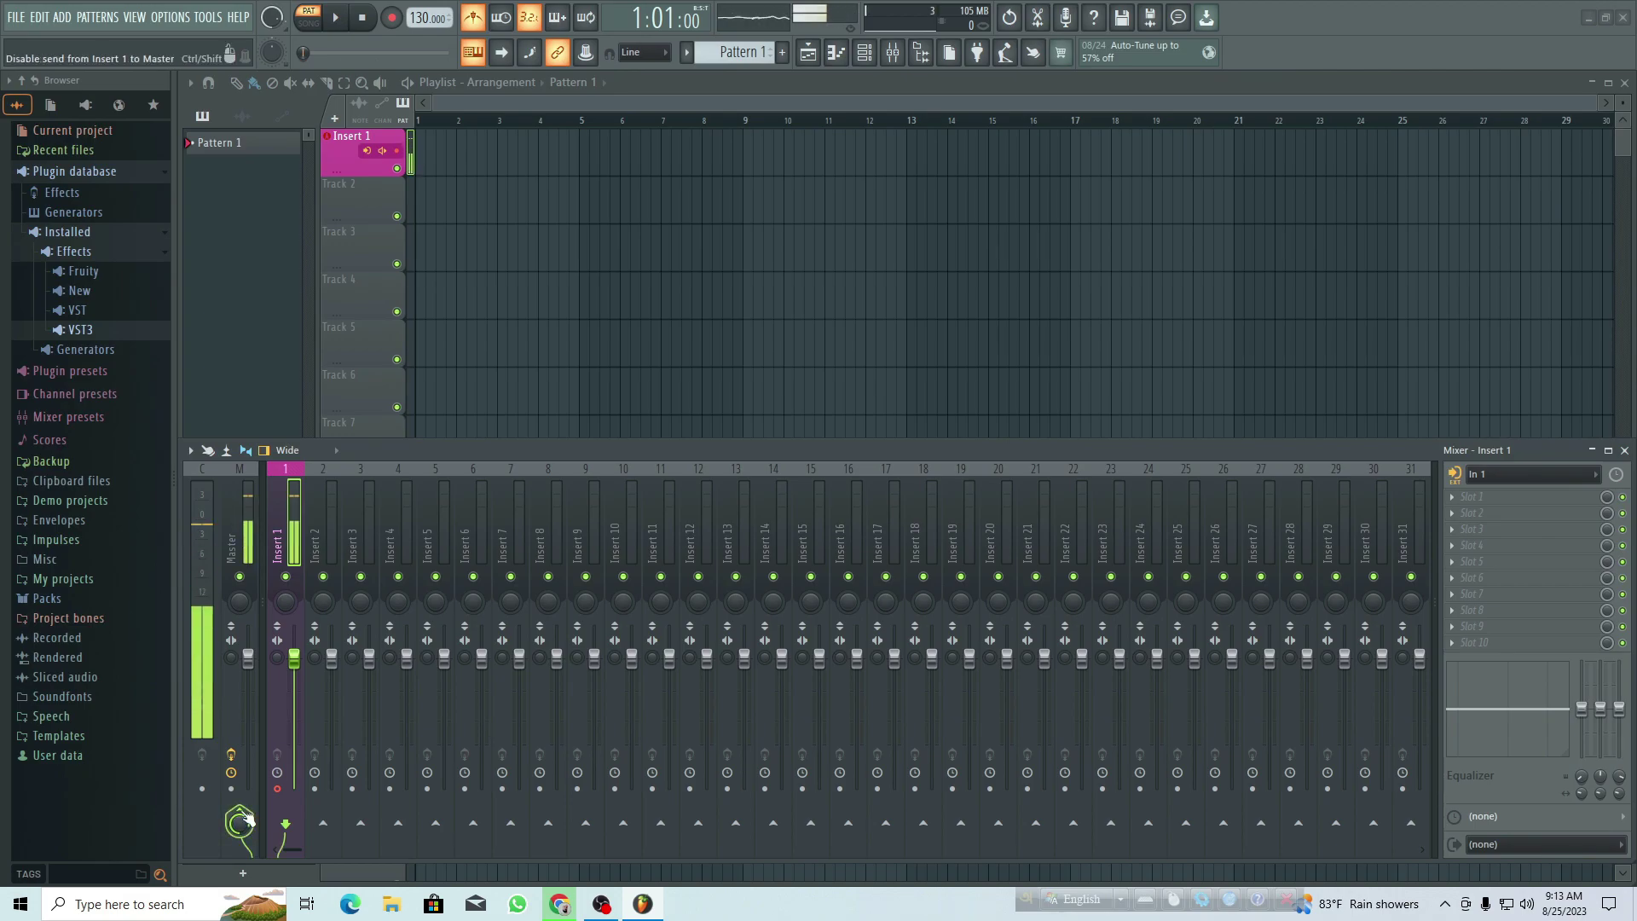
{"action": "left_click", "coordinate": [241, 822]}
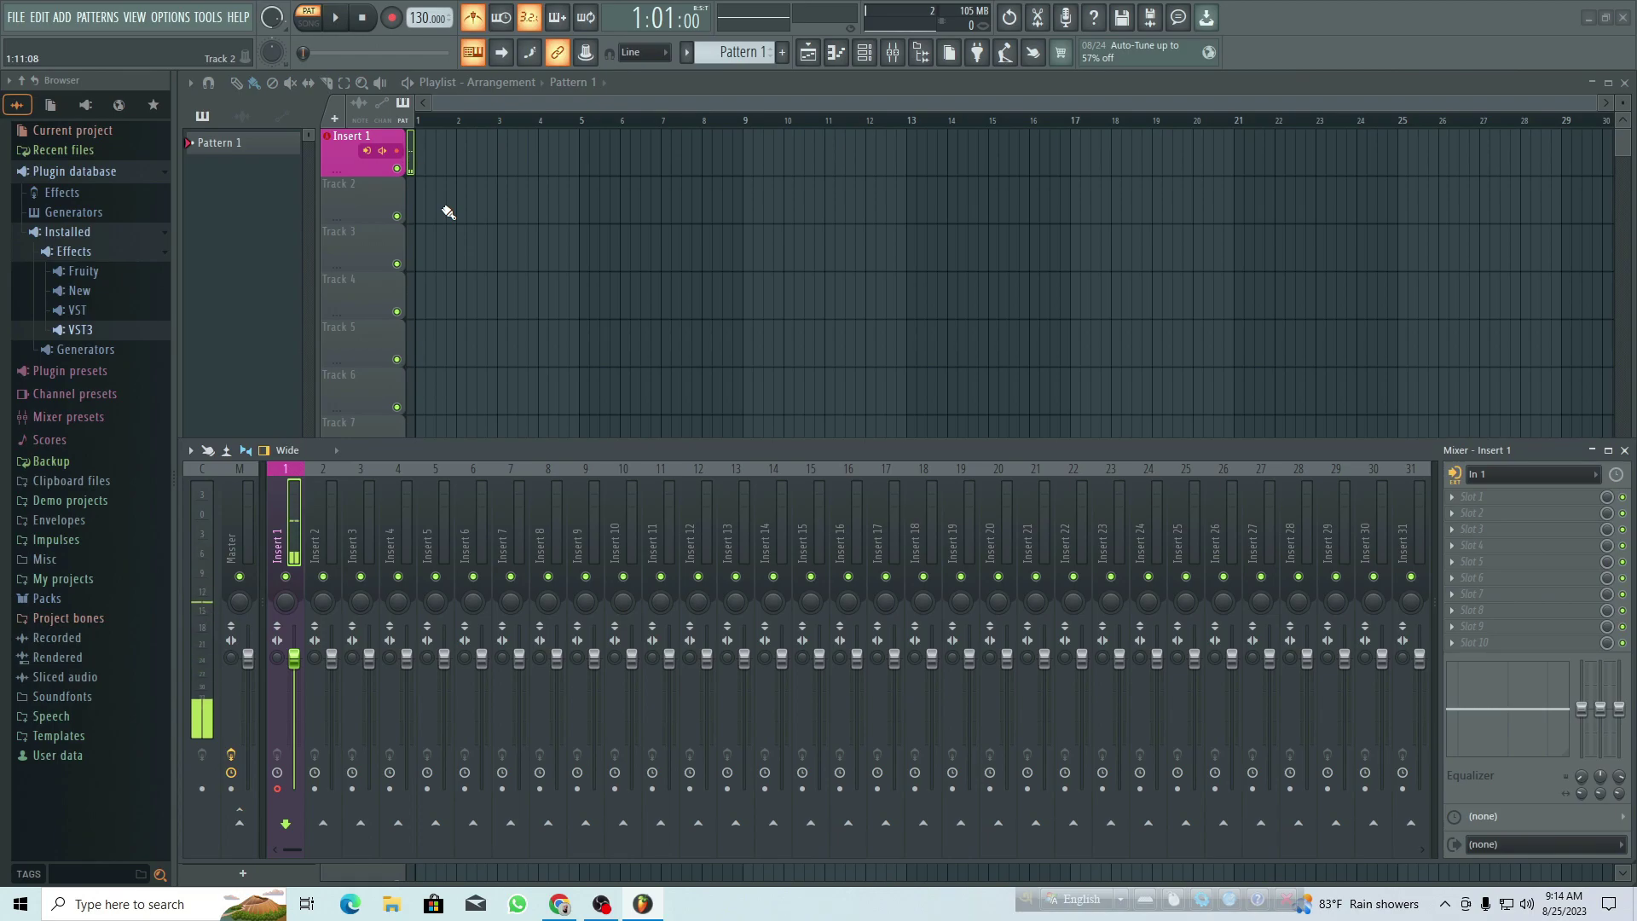
Set the project tempo to 85 BPM by tapping along to the beat in the Tempo tapper, and close it.
{"action": "right_click", "coordinate": [446, 18]}
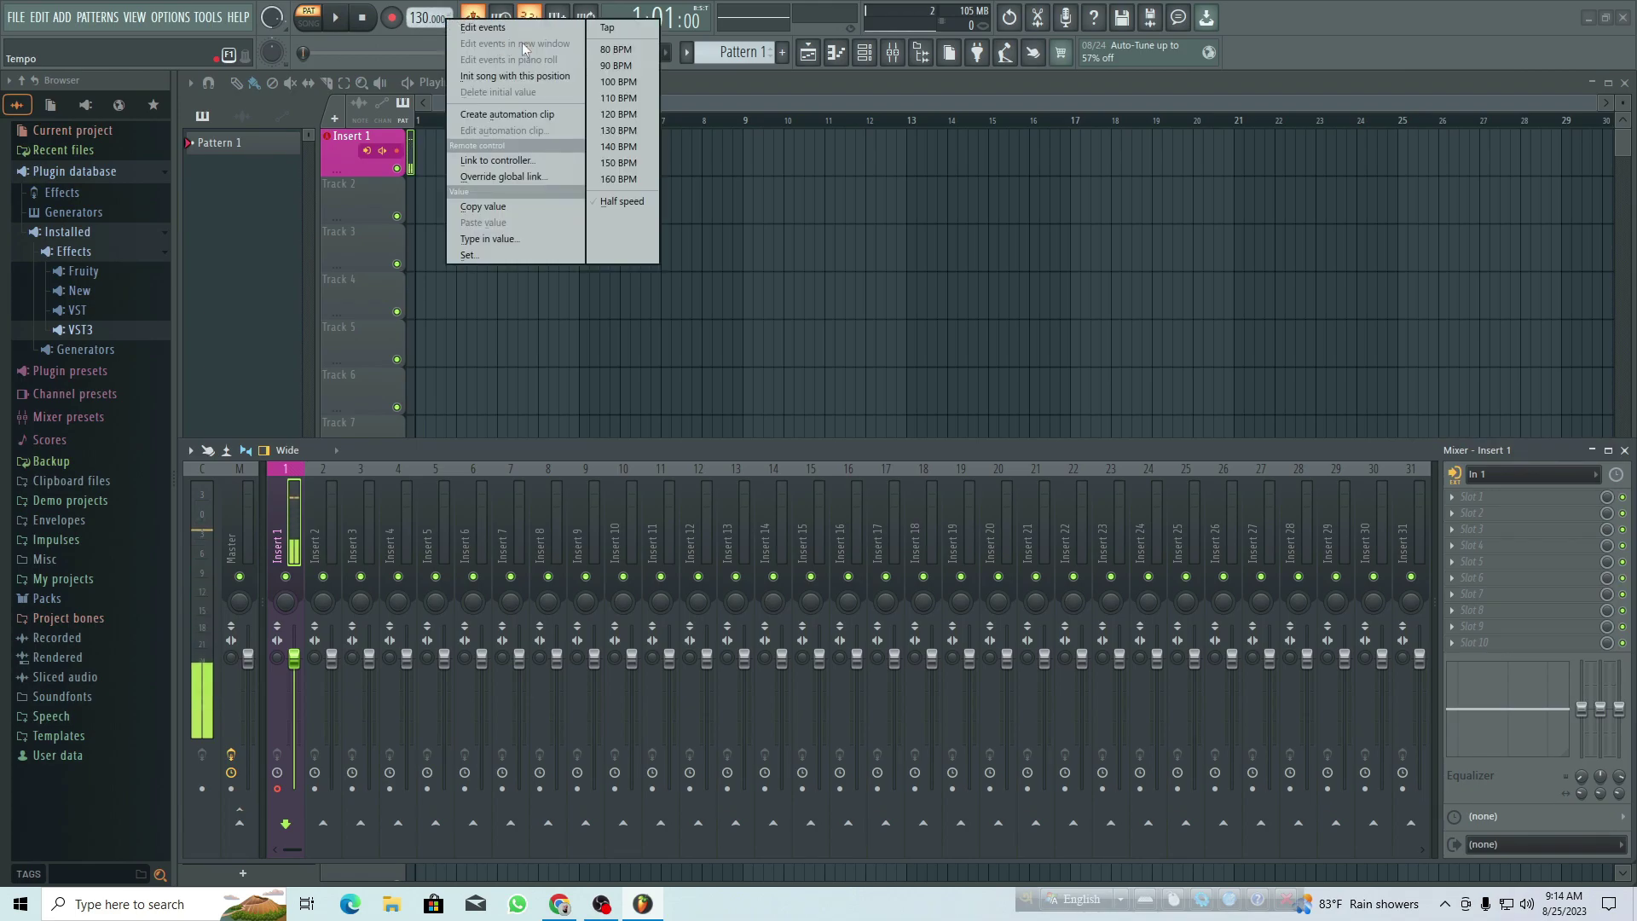
{"action": "left_click", "coordinate": [625, 31]}
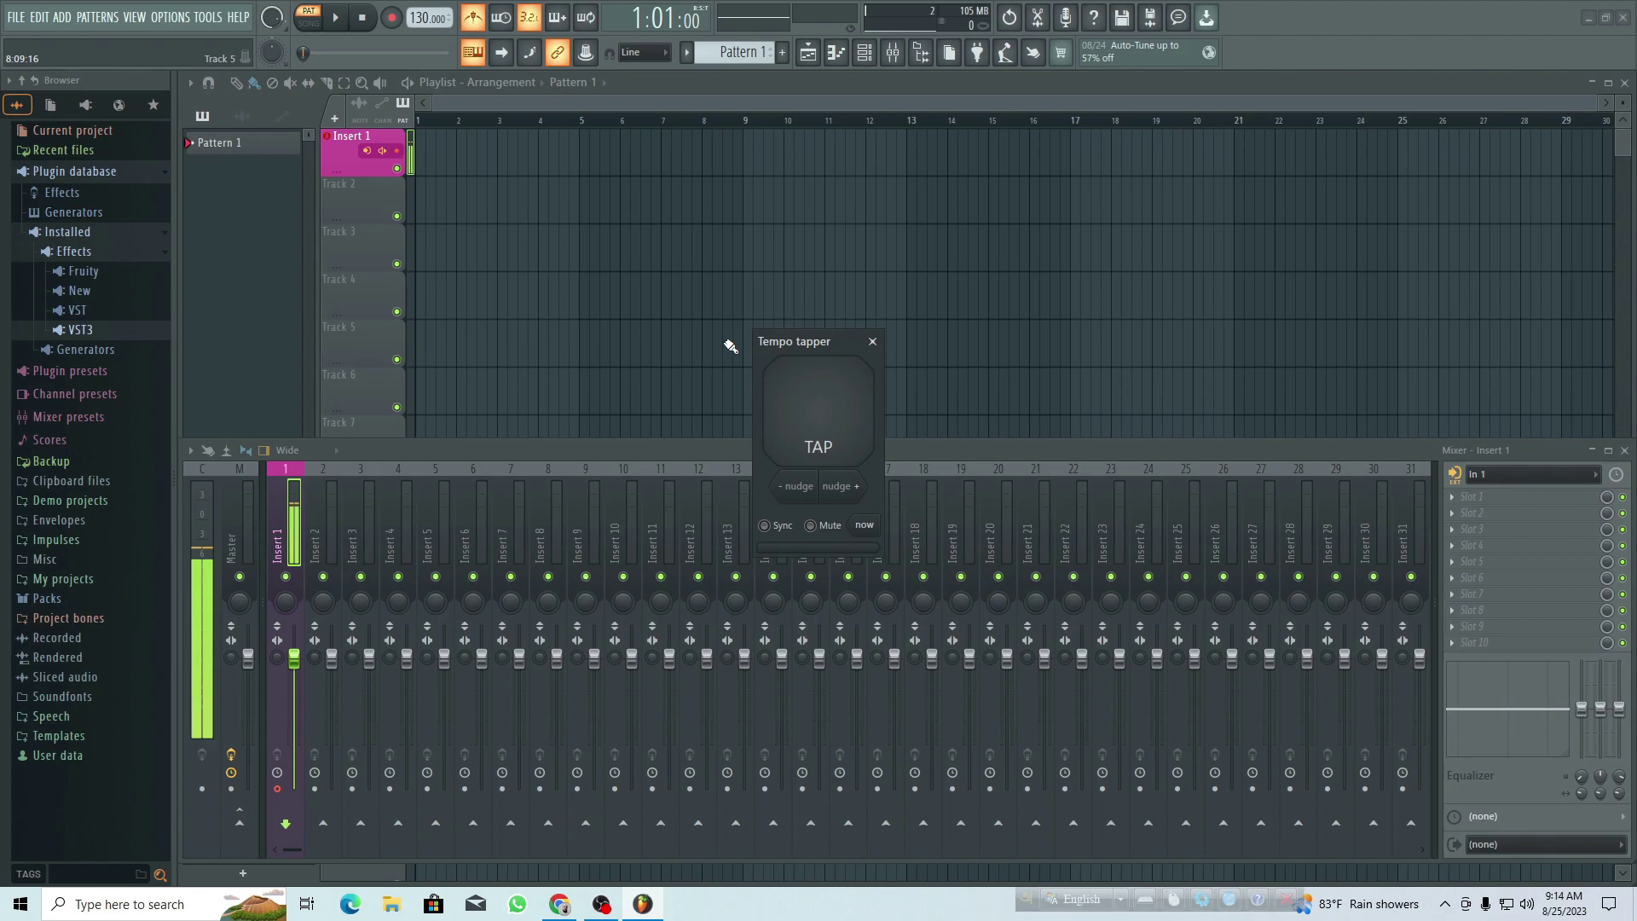
{"action": "key", "text": "t"}
{"action": "key", "text": "t"}
{"action": "key", "text": "t"}
{"action": "key", "text": "t"}
{"action": "key", "text": "t"}
{"action": "key", "text": "t"}
{"action": "key", "text": "t"}
{"action": "key", "text": "t"}
{"action": "key", "text": "t"}
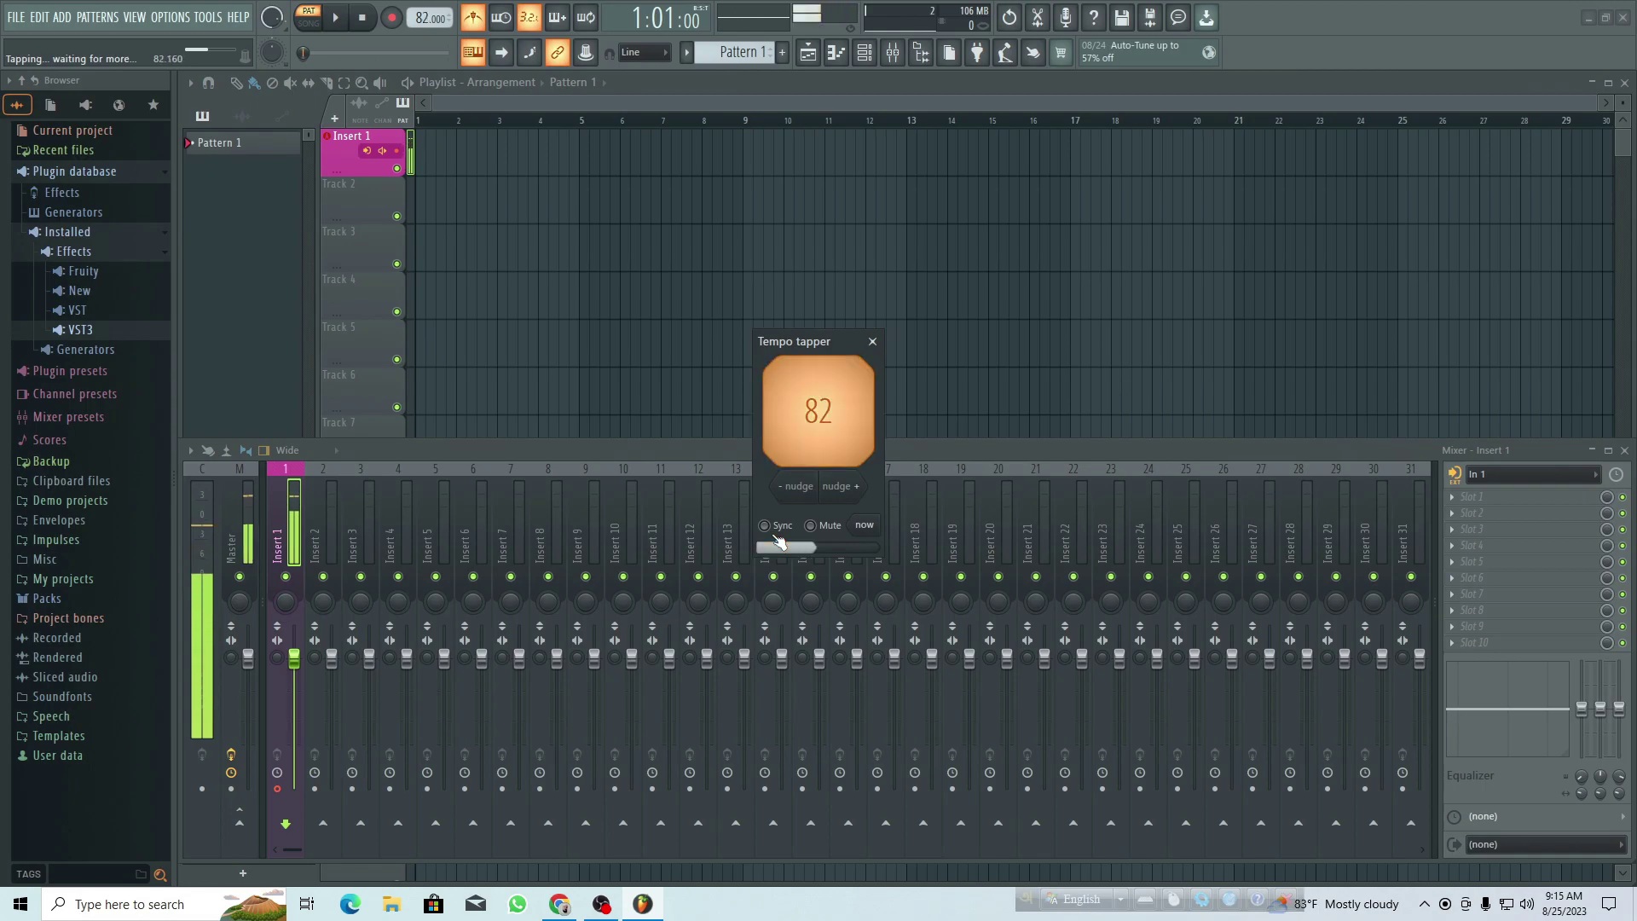
{"action": "key", "text": "t"}
{"action": "key", "text": "t"}
{"action": "key", "text": "t"}
{"action": "key", "text": "t"}
{"action": "key", "text": "t"}
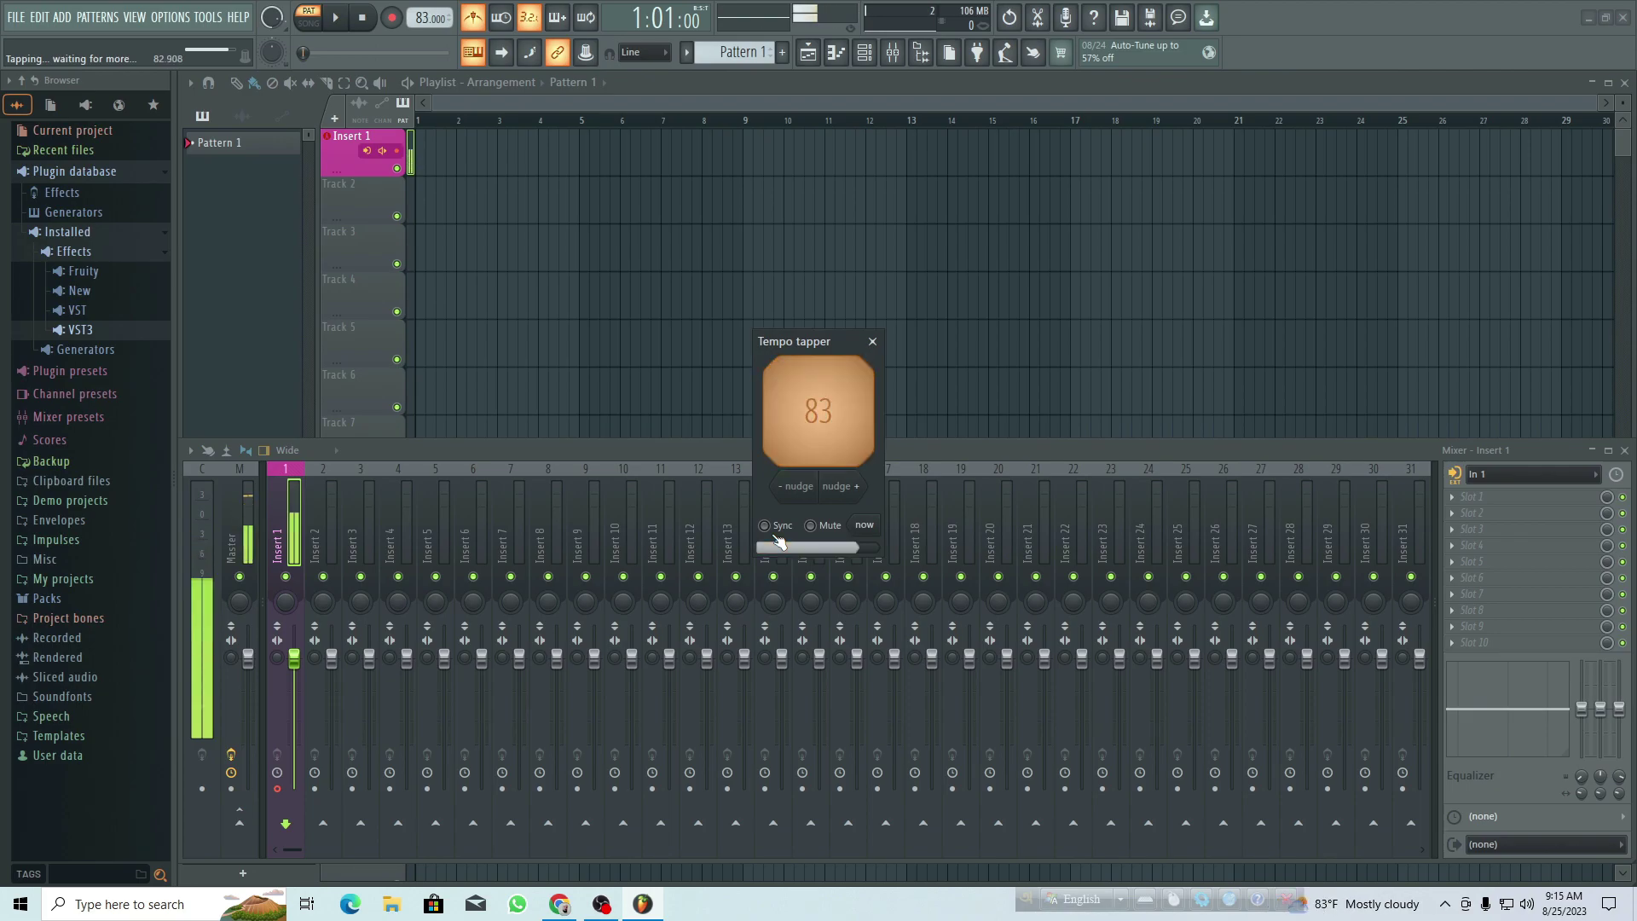
{"action": "key", "text": "t"}
{"action": "key", "text": "t"}
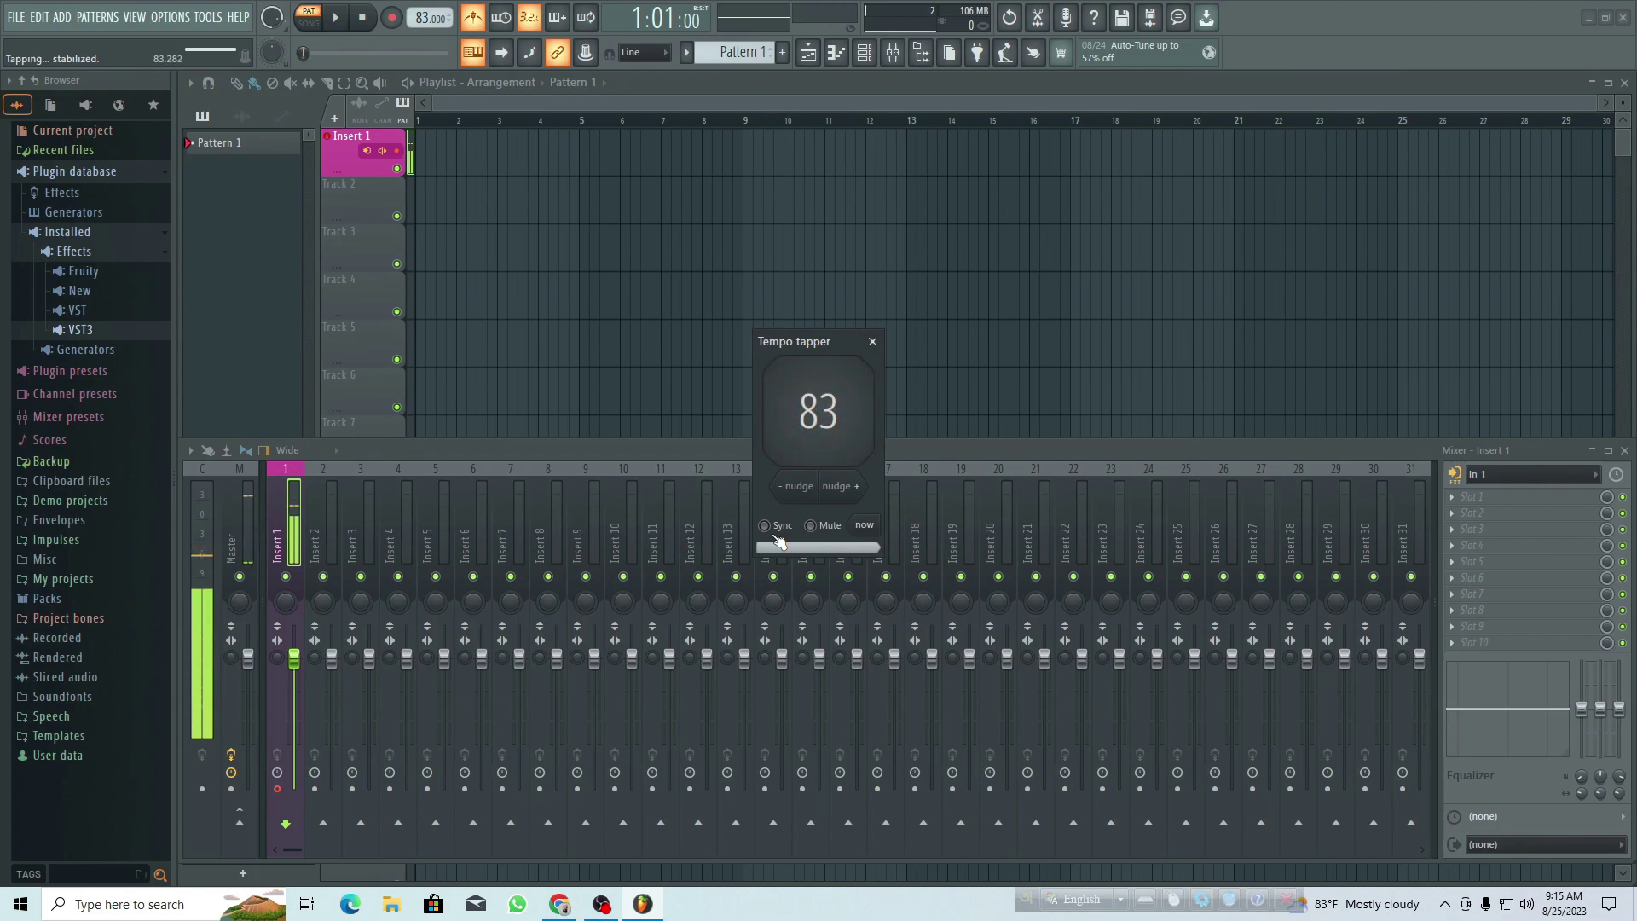
{"action": "key", "text": "t"}
{"action": "key", "text": "t"}
{"action": "key", "text": "t"}
{"action": "key", "text": "t"}
{"action": "key", "text": "t"}
{"action": "key", "text": "t"}
{"action": "key", "text": "t"}
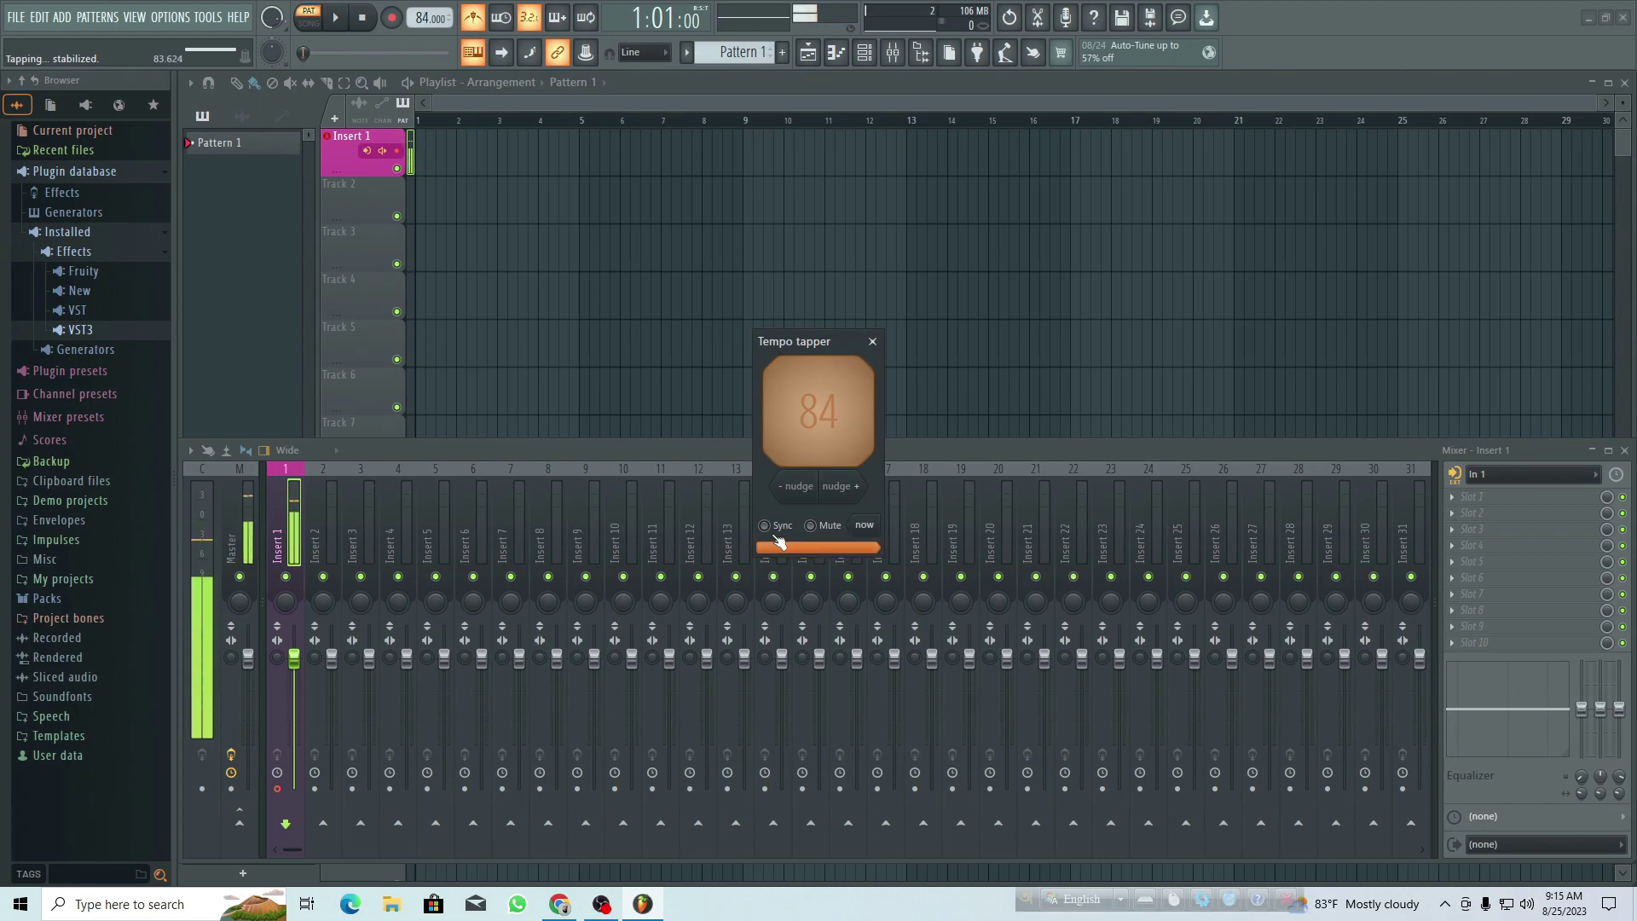
{"action": "key", "text": "t"}
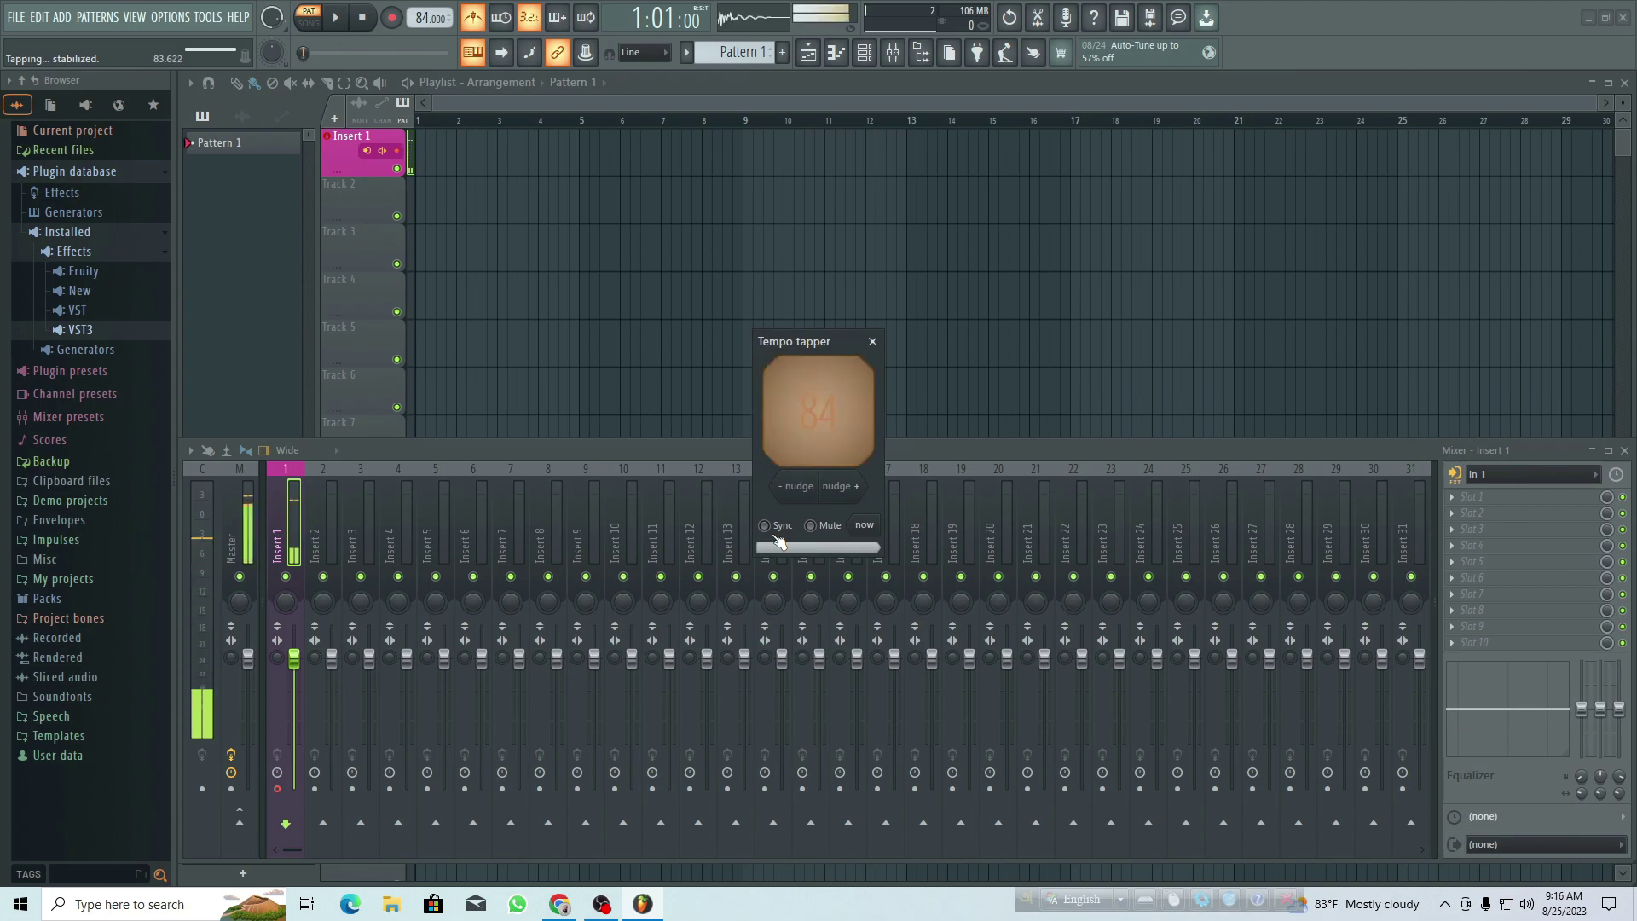
{"action": "key", "text": "t"}
{"action": "key", "text": "t"}
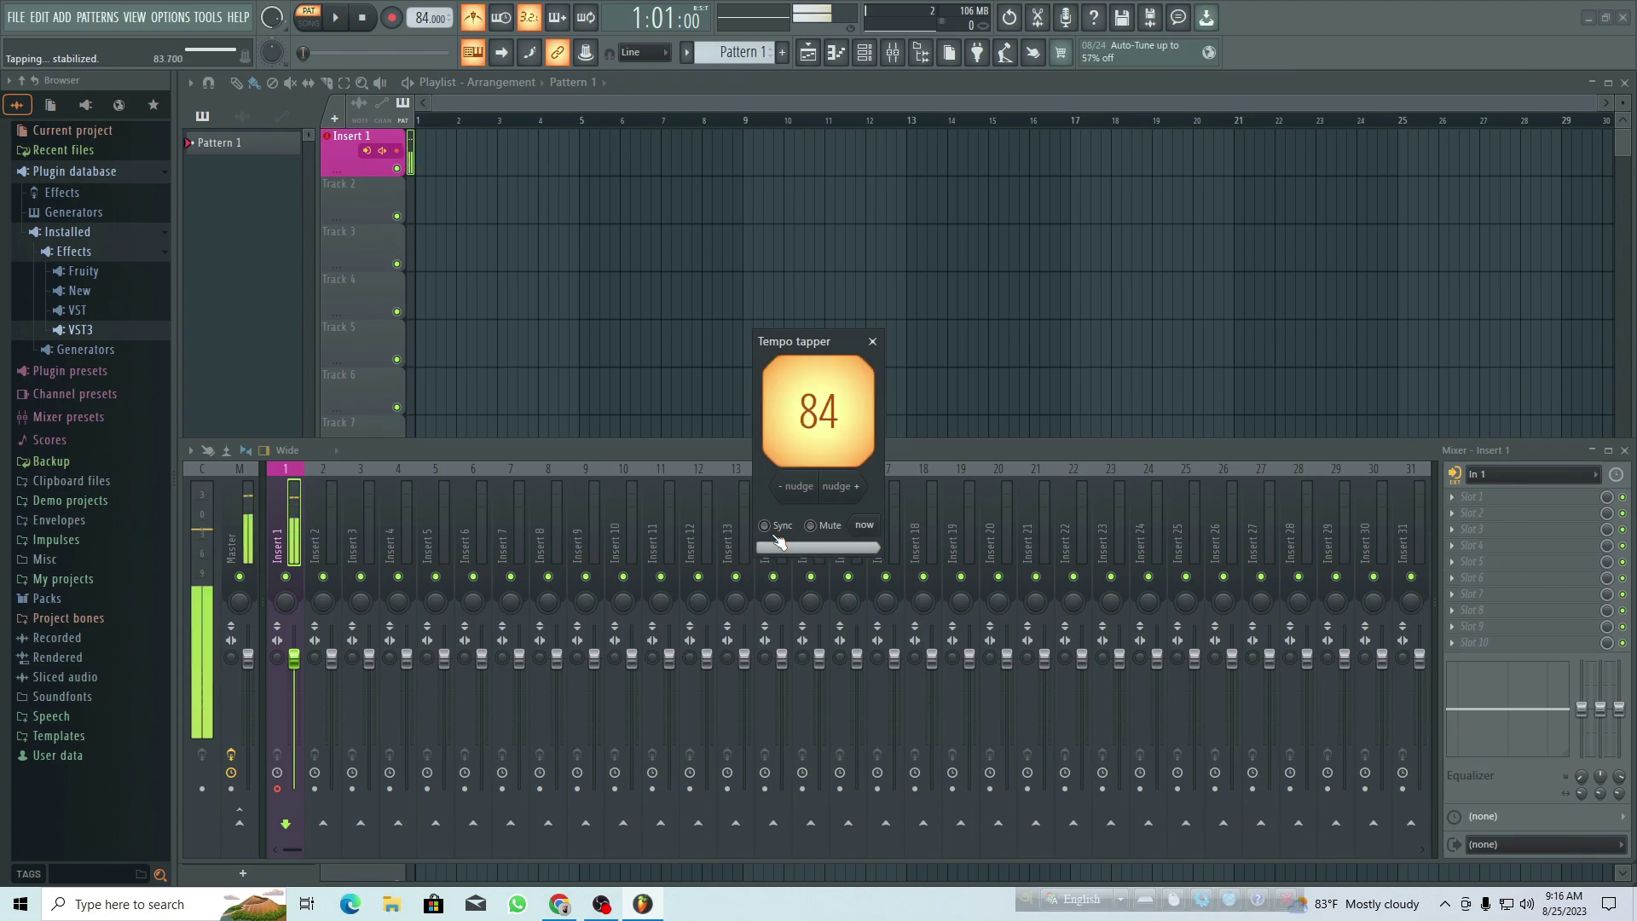
{"action": "key", "text": "t"}
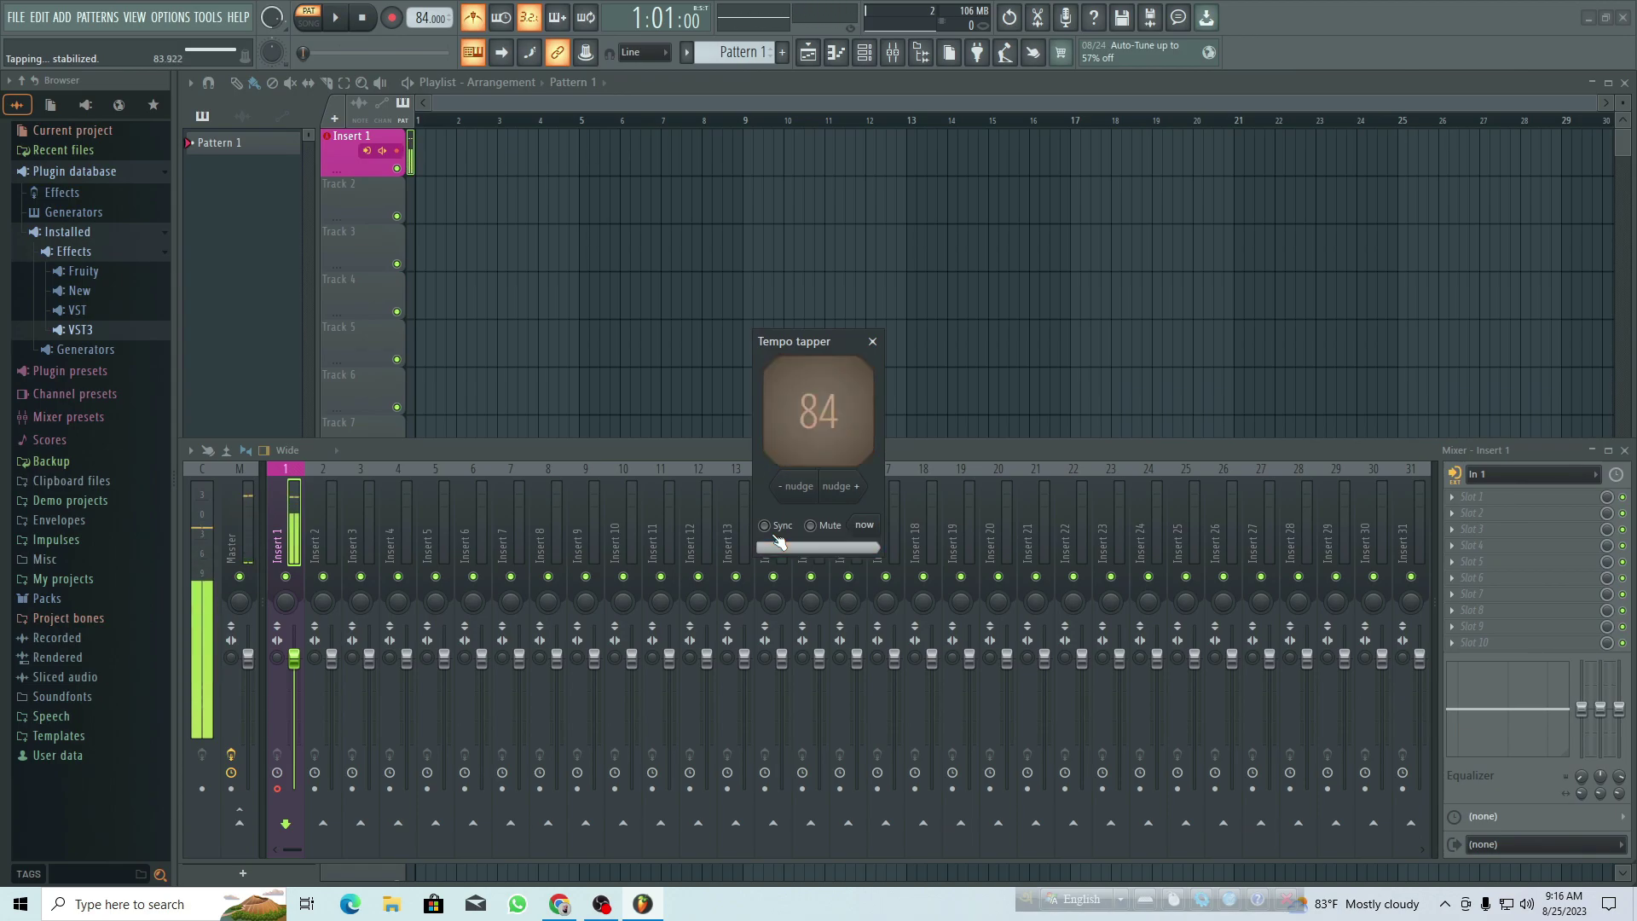
{"action": "key", "text": "t"}
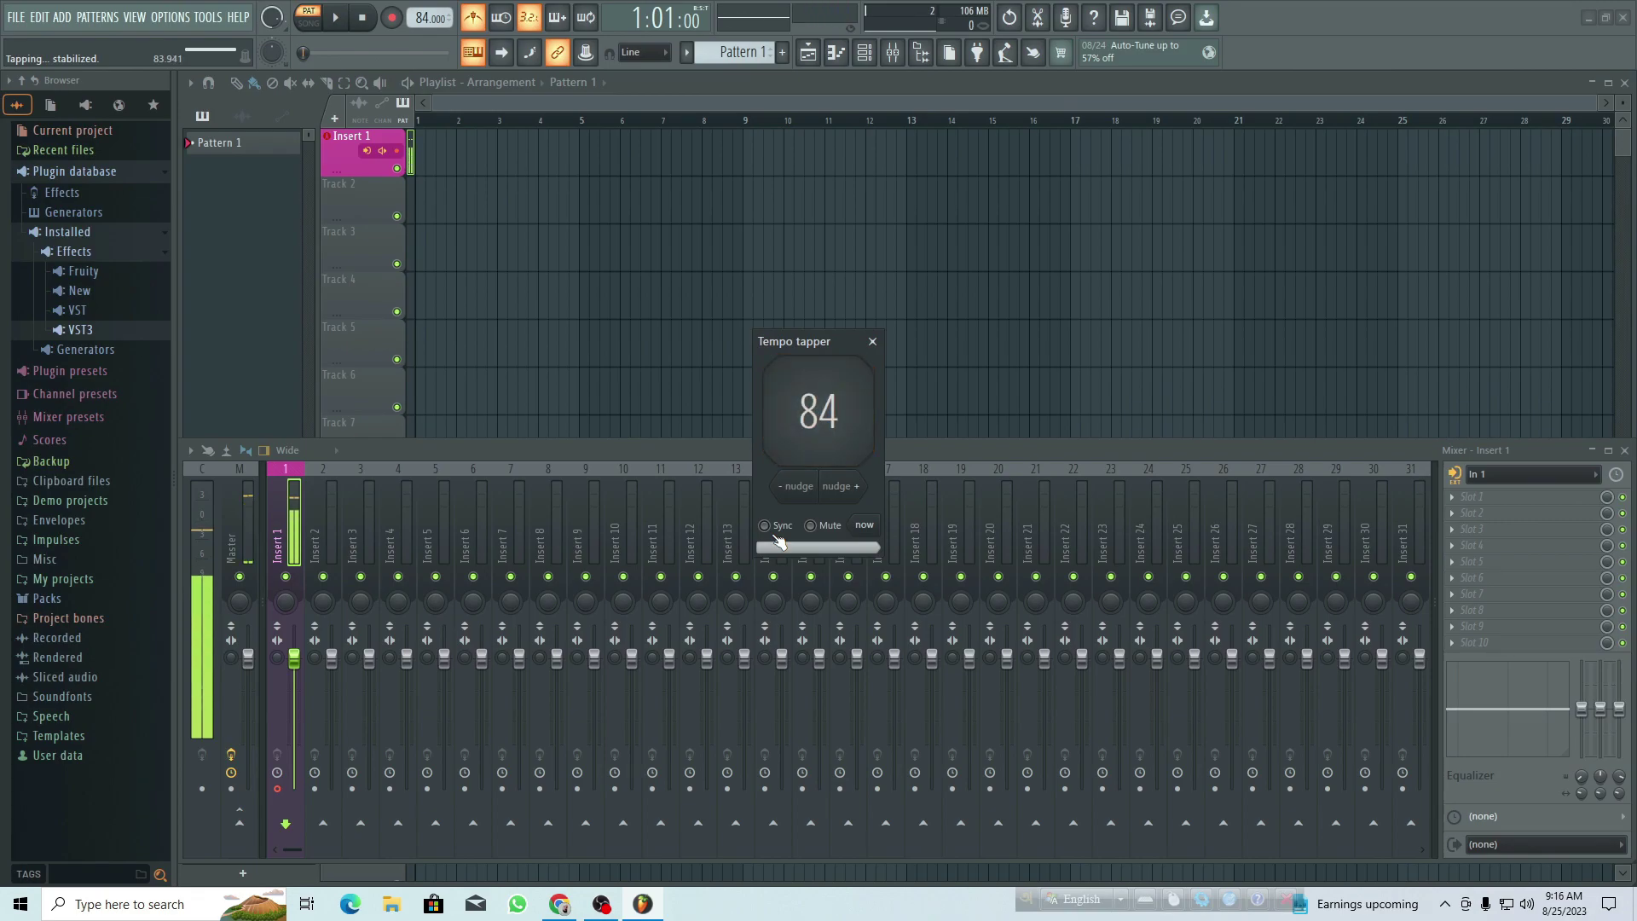
{"action": "key", "text": "t"}
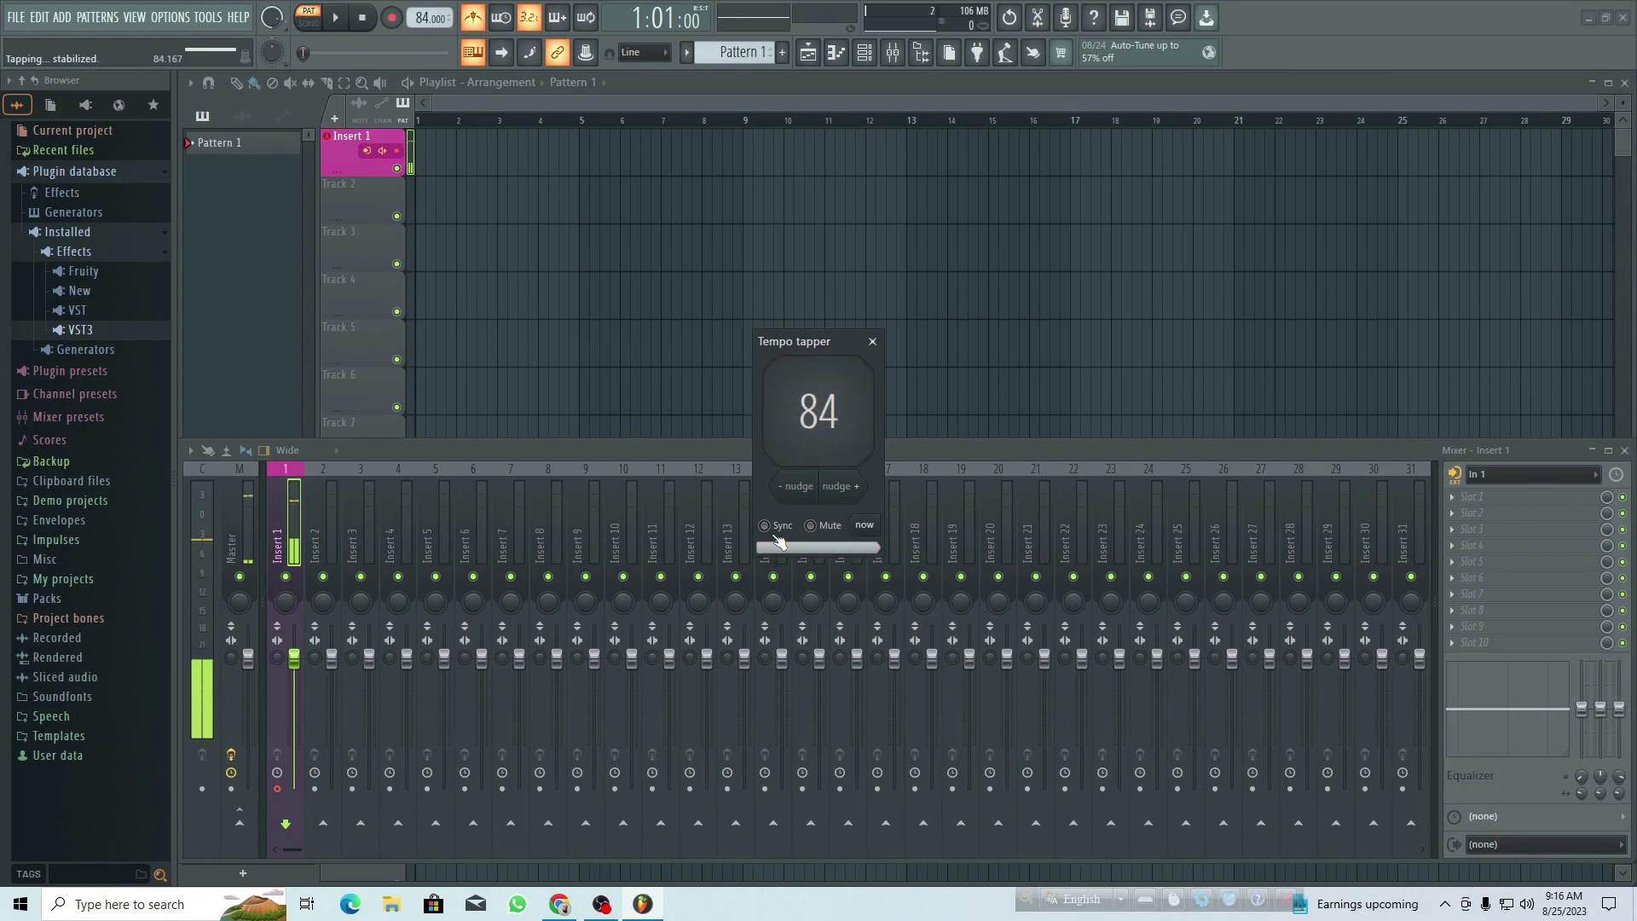
{"action": "key", "text": "t"}
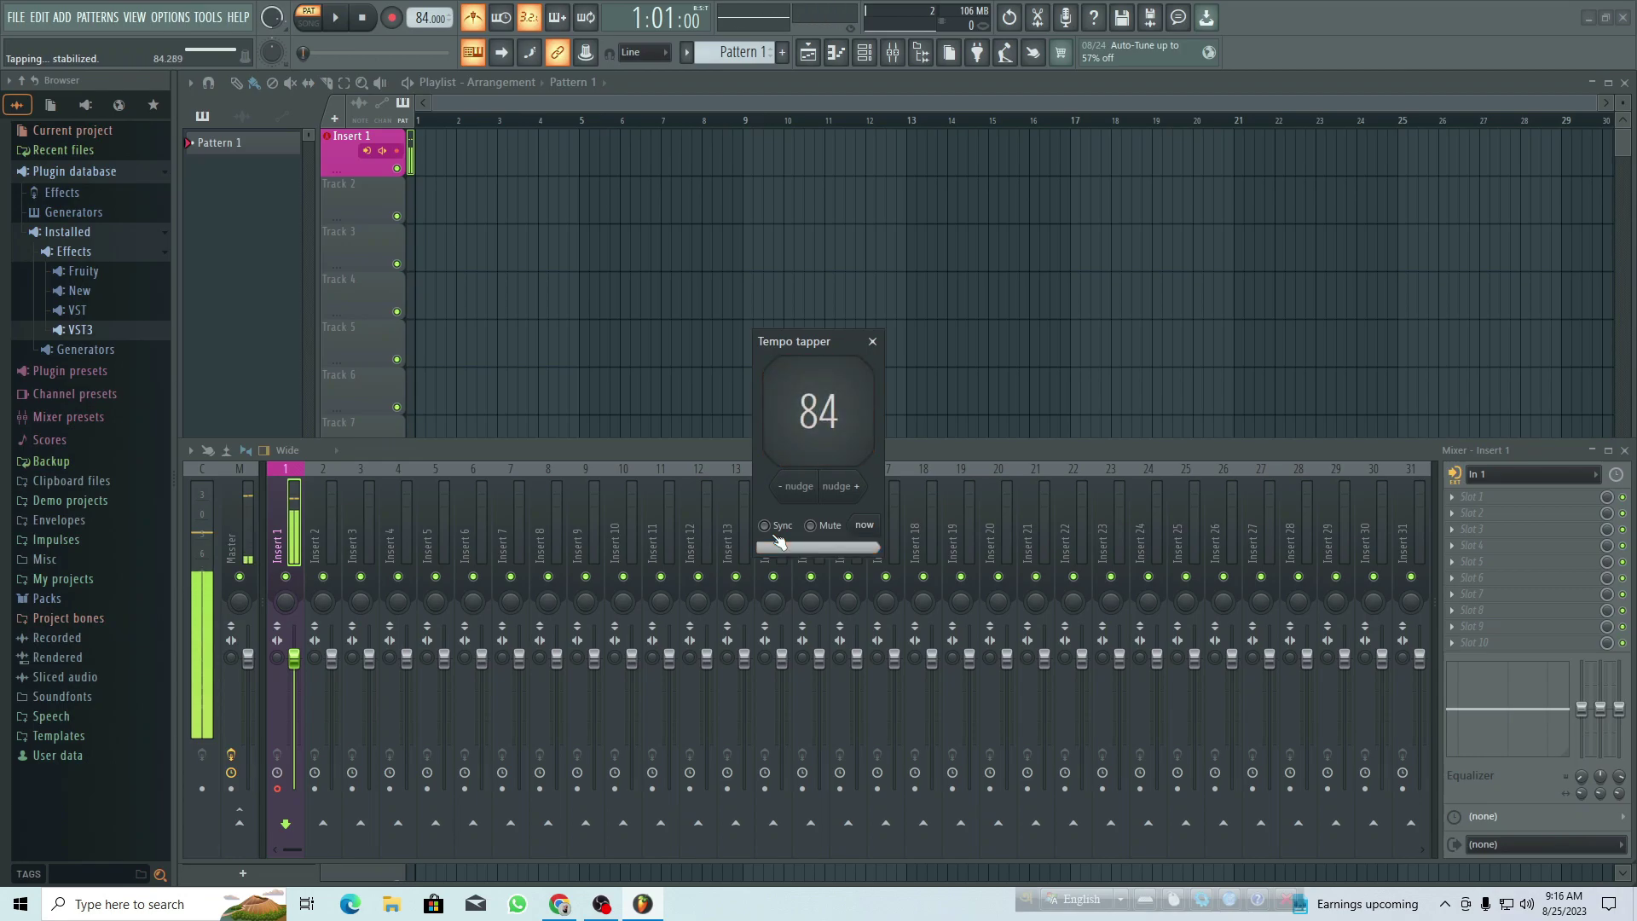
{"action": "key", "text": "t"}
{"action": "key", "text": "t"}
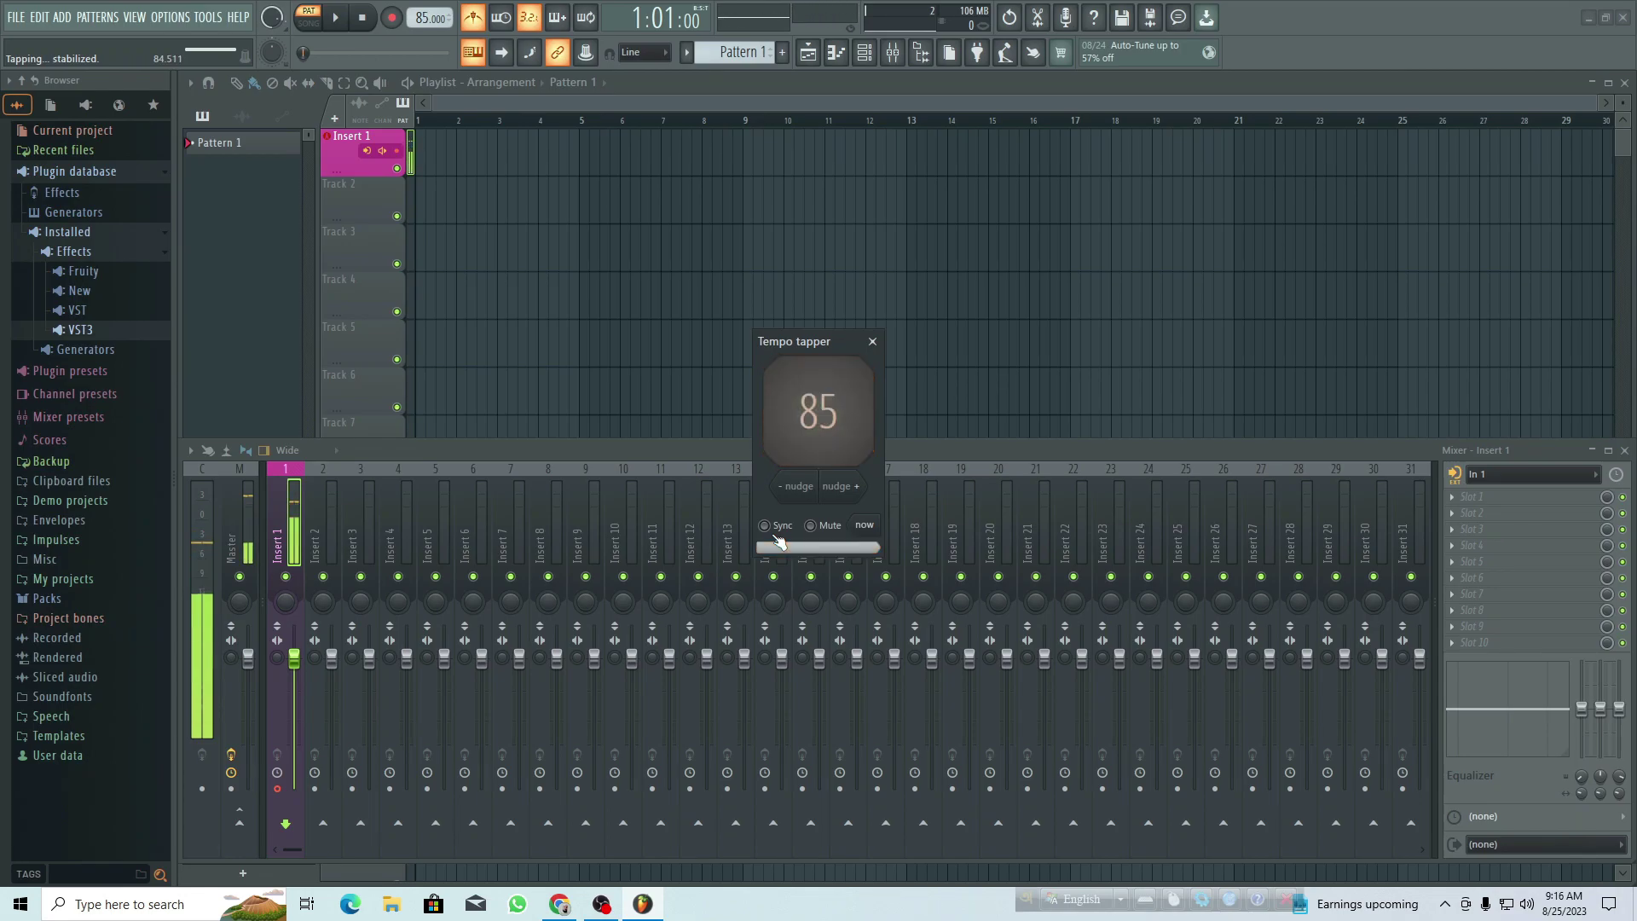
{"action": "key", "text": "t"}
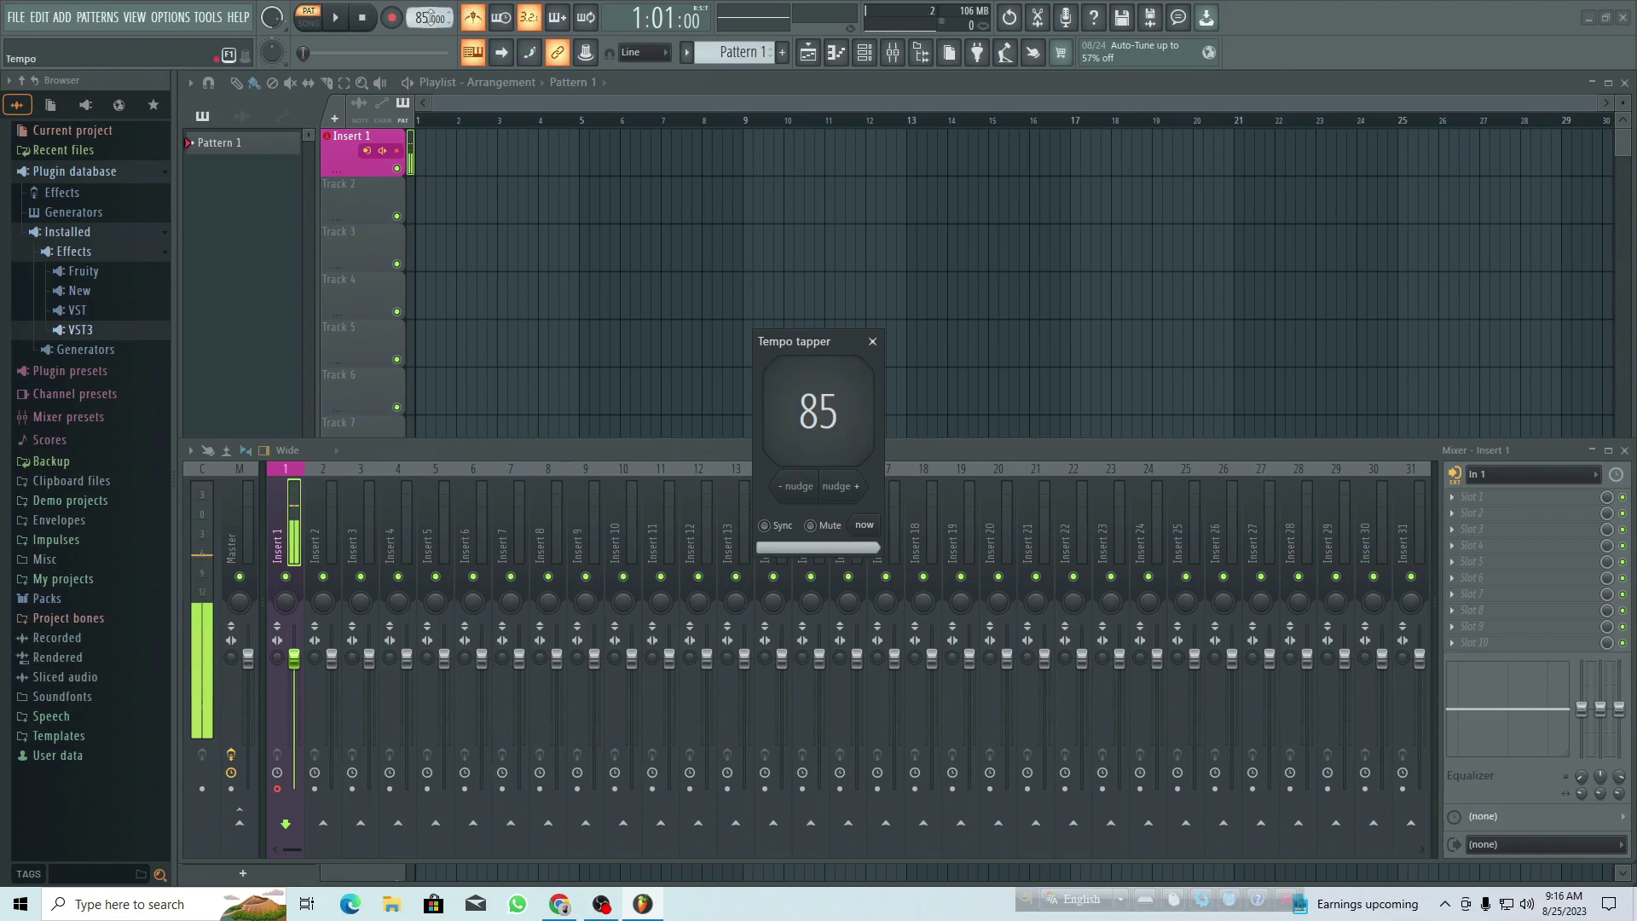
{"action": "key", "text": "Escape"}
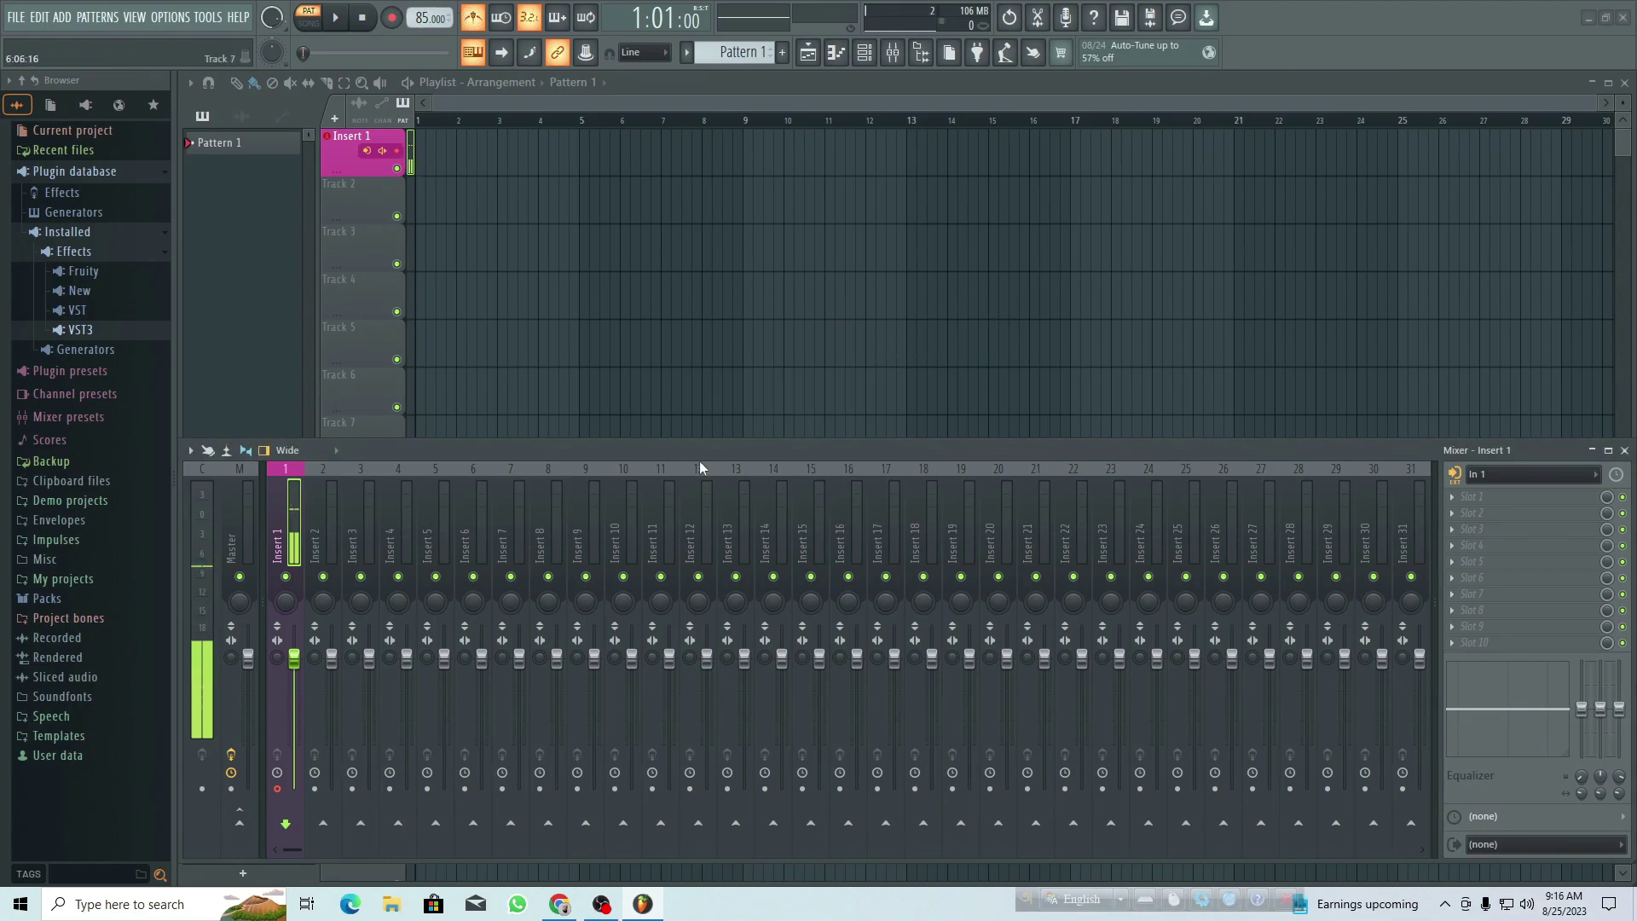
Toggle the Disarm on stop recording option, and open the recording type prompt and close it without choosing a type.
{"action": "right_click", "coordinate": [395, 23]}
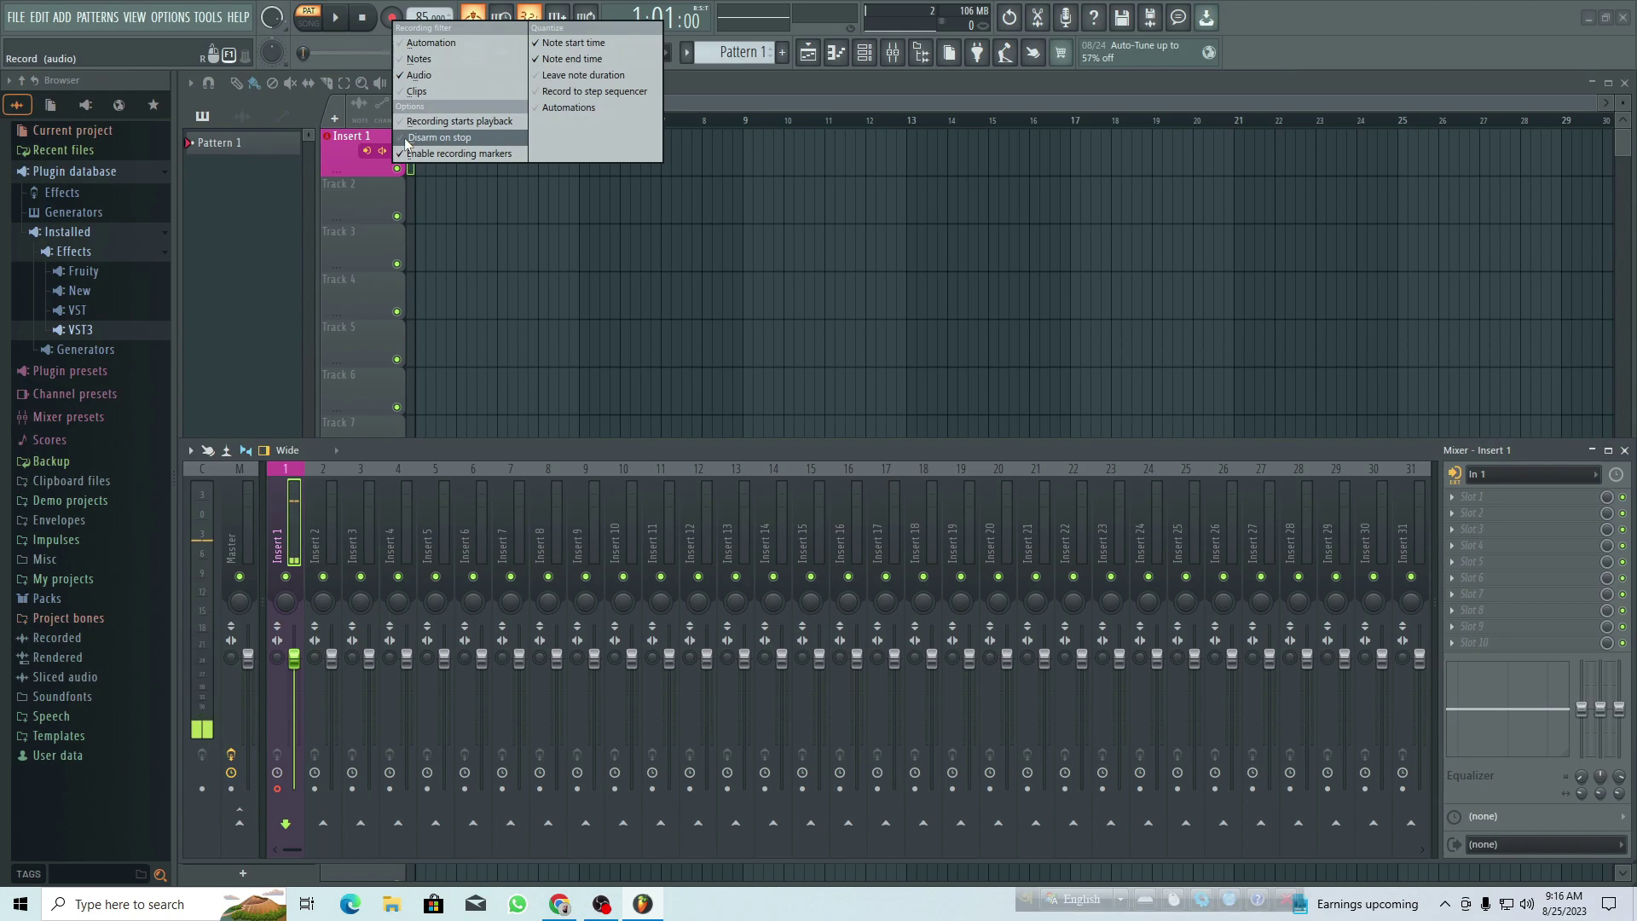
{"action": "left_click", "coordinate": [407, 140]}
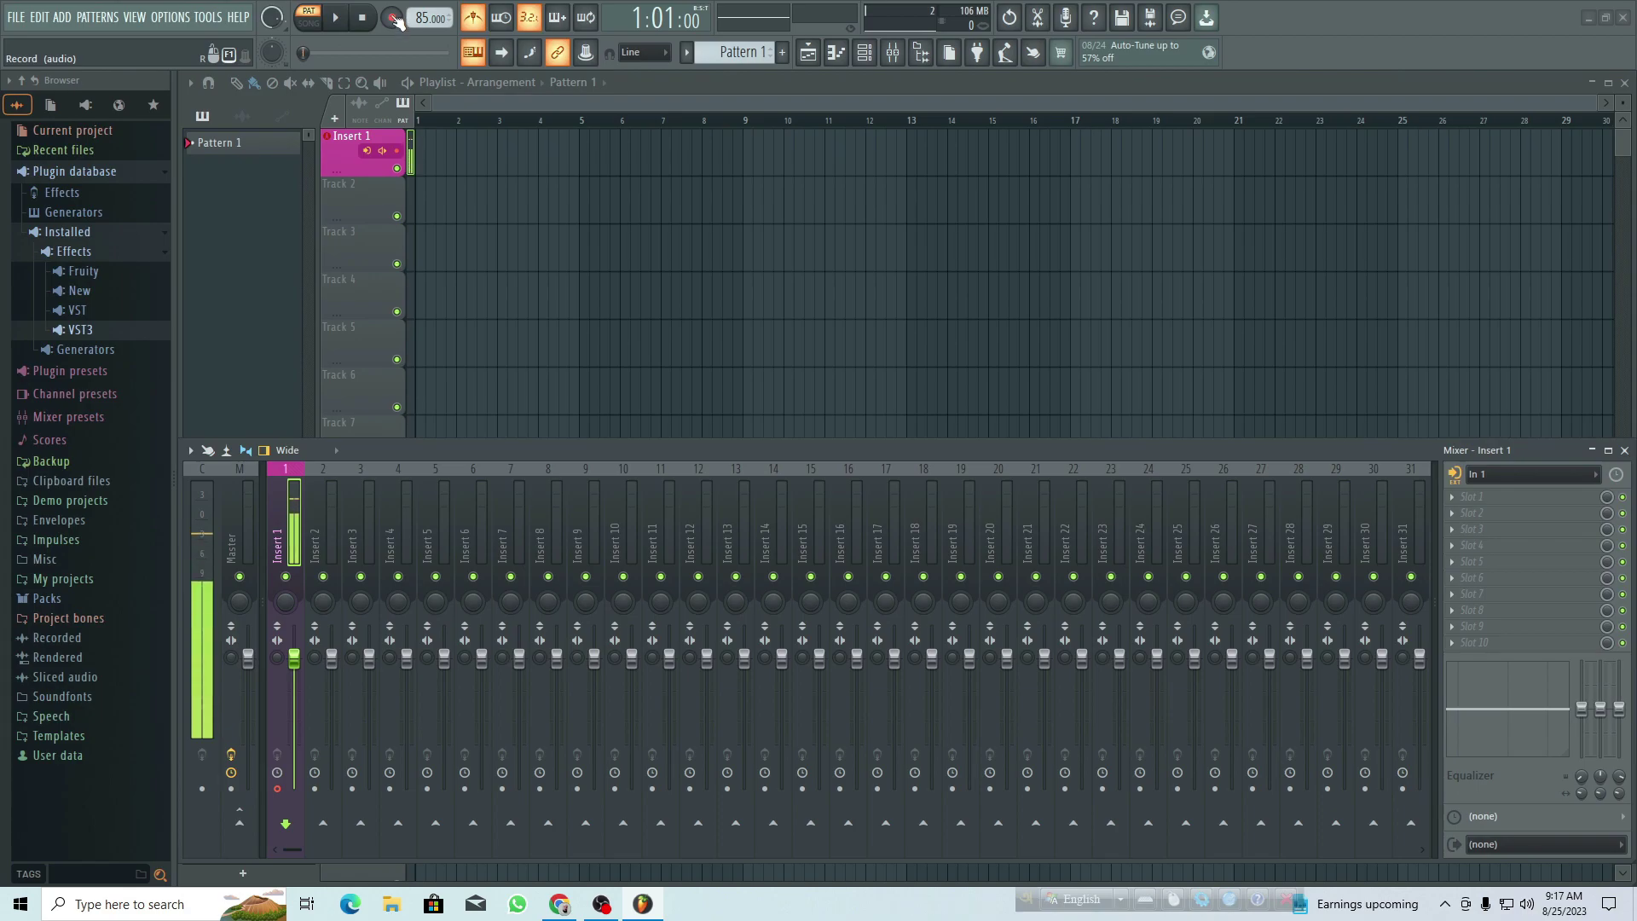
{"action": "left_click", "coordinate": [393, 18]}
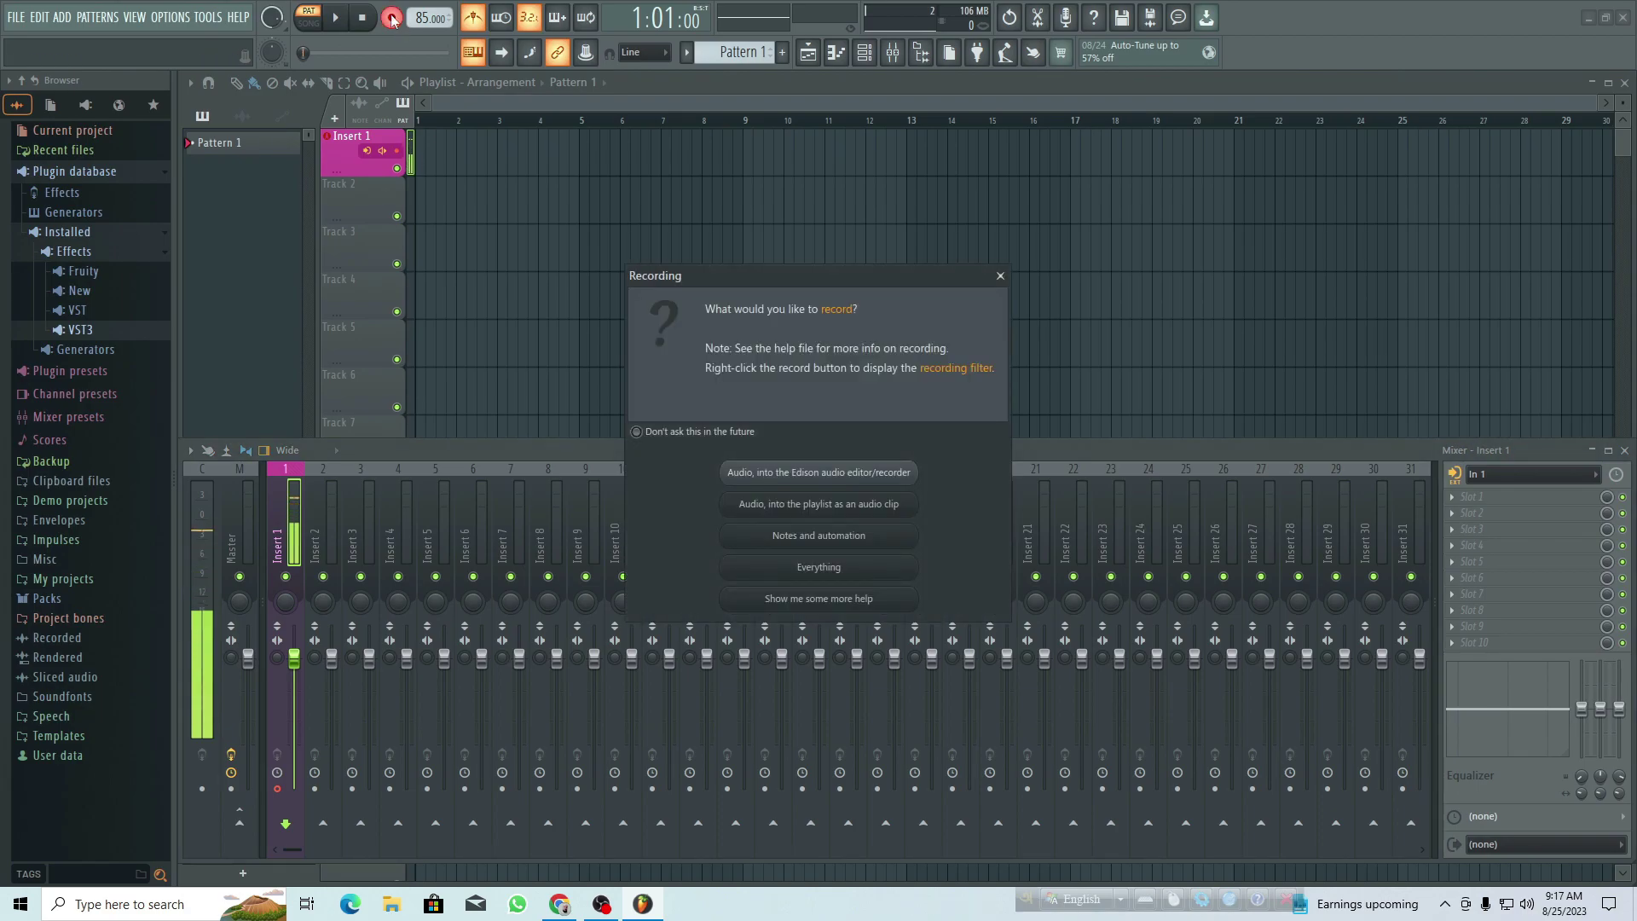
{"action": "left_click", "coordinate": [1000, 275]}
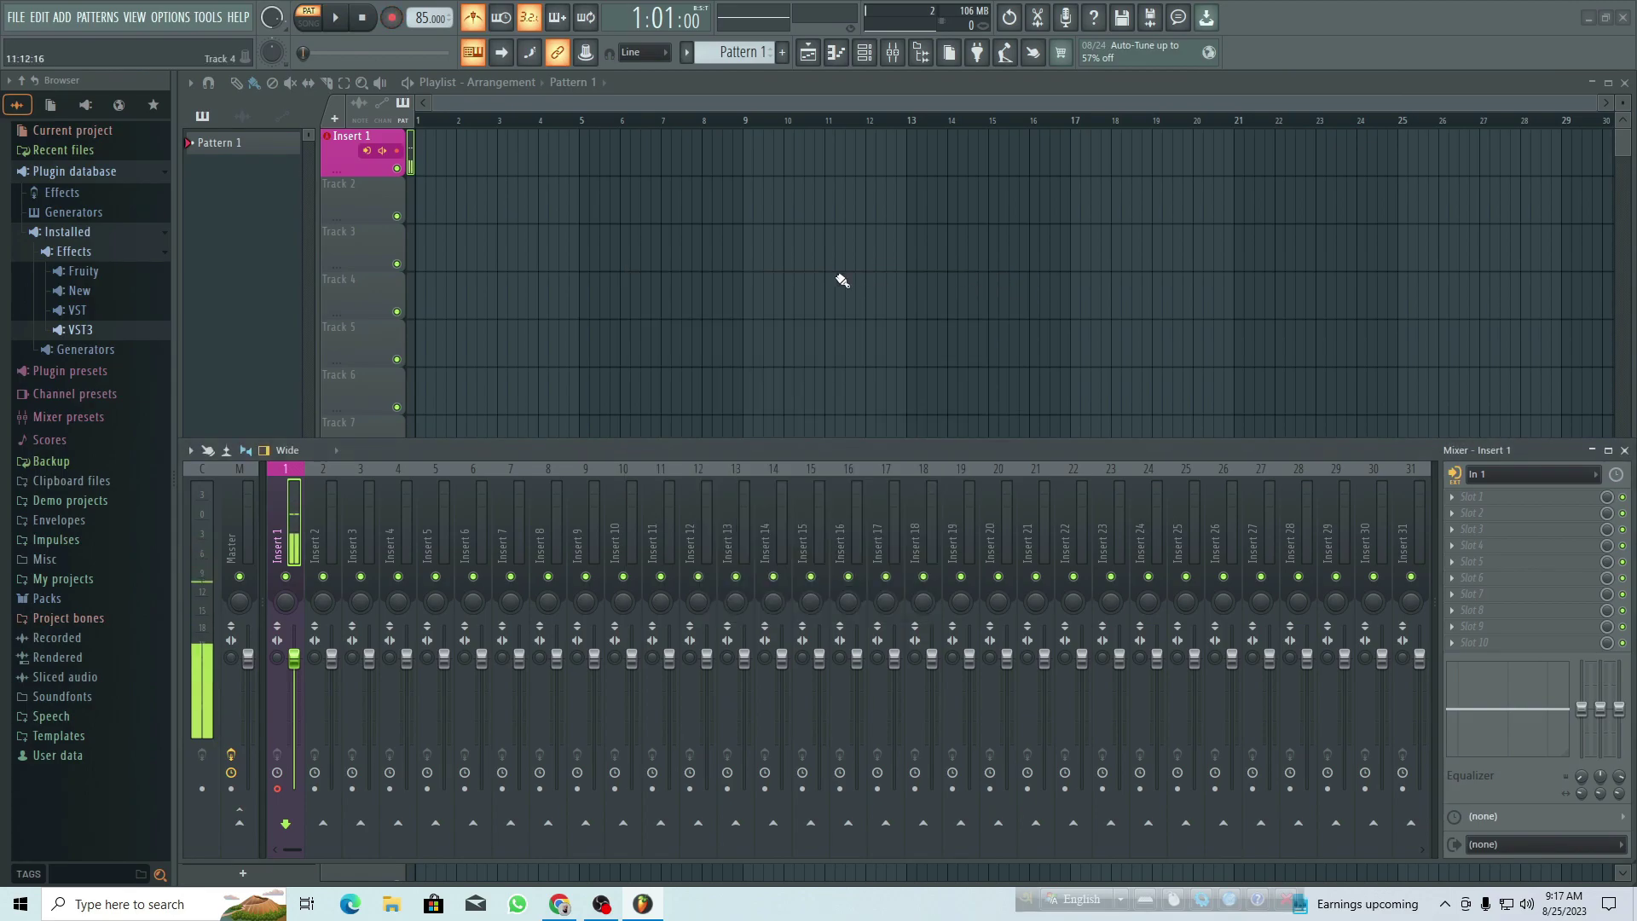
Record a first take on the Insert 1 track into the playlist as an audio clip, and stop the recording.
{"action": "left_click", "coordinate": [393, 19]}
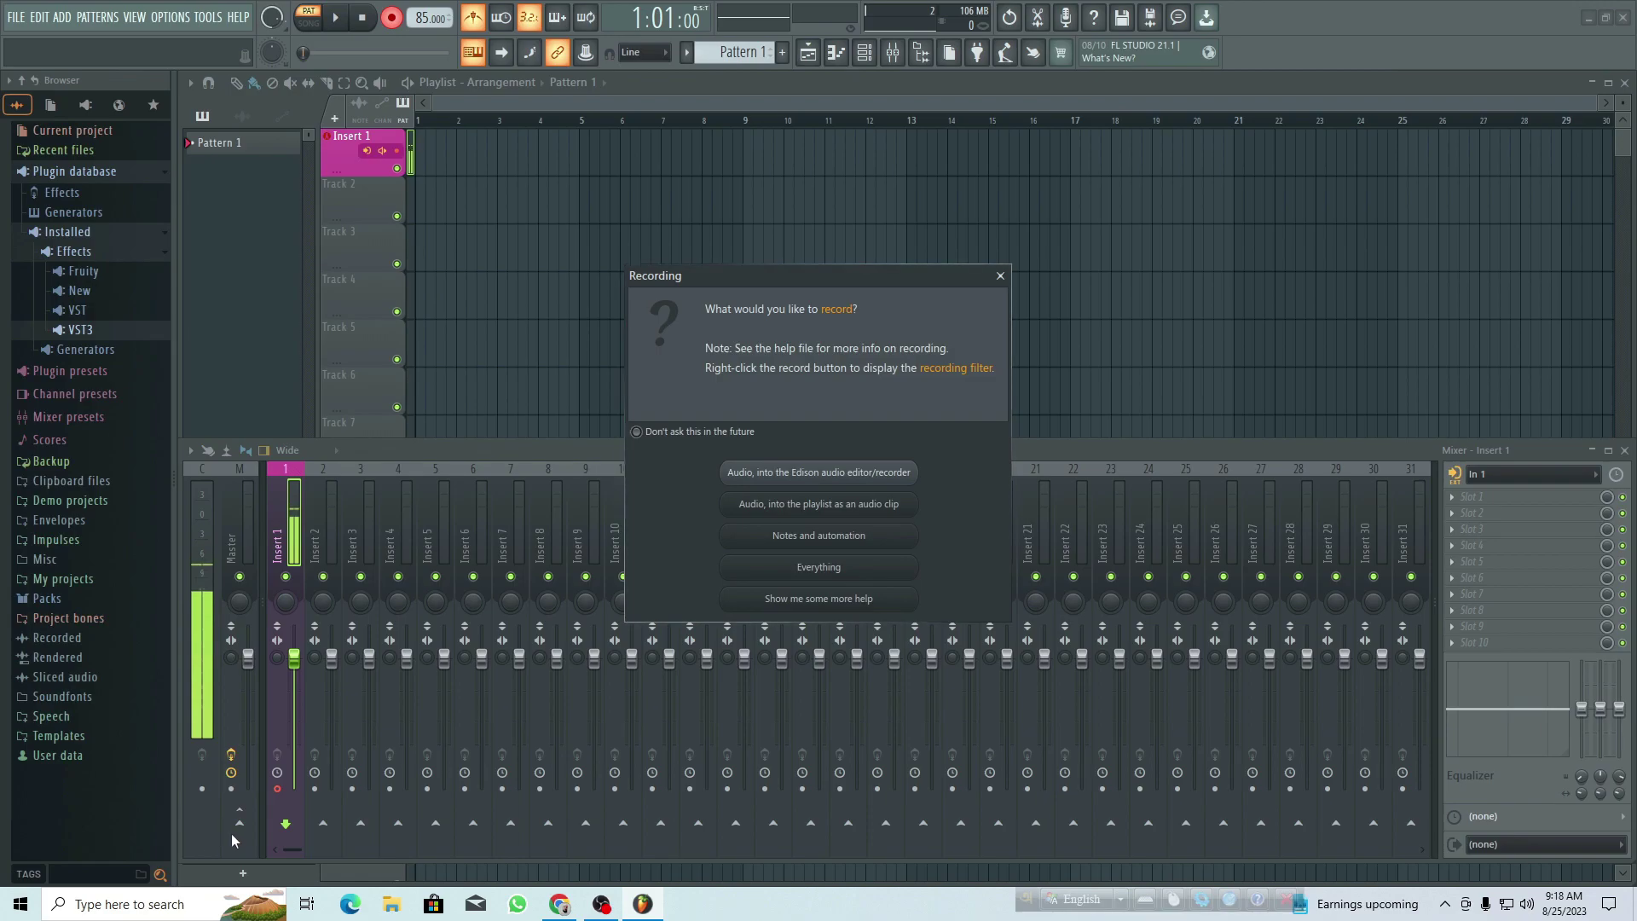
{"action": "left_click", "coordinate": [851, 505]}
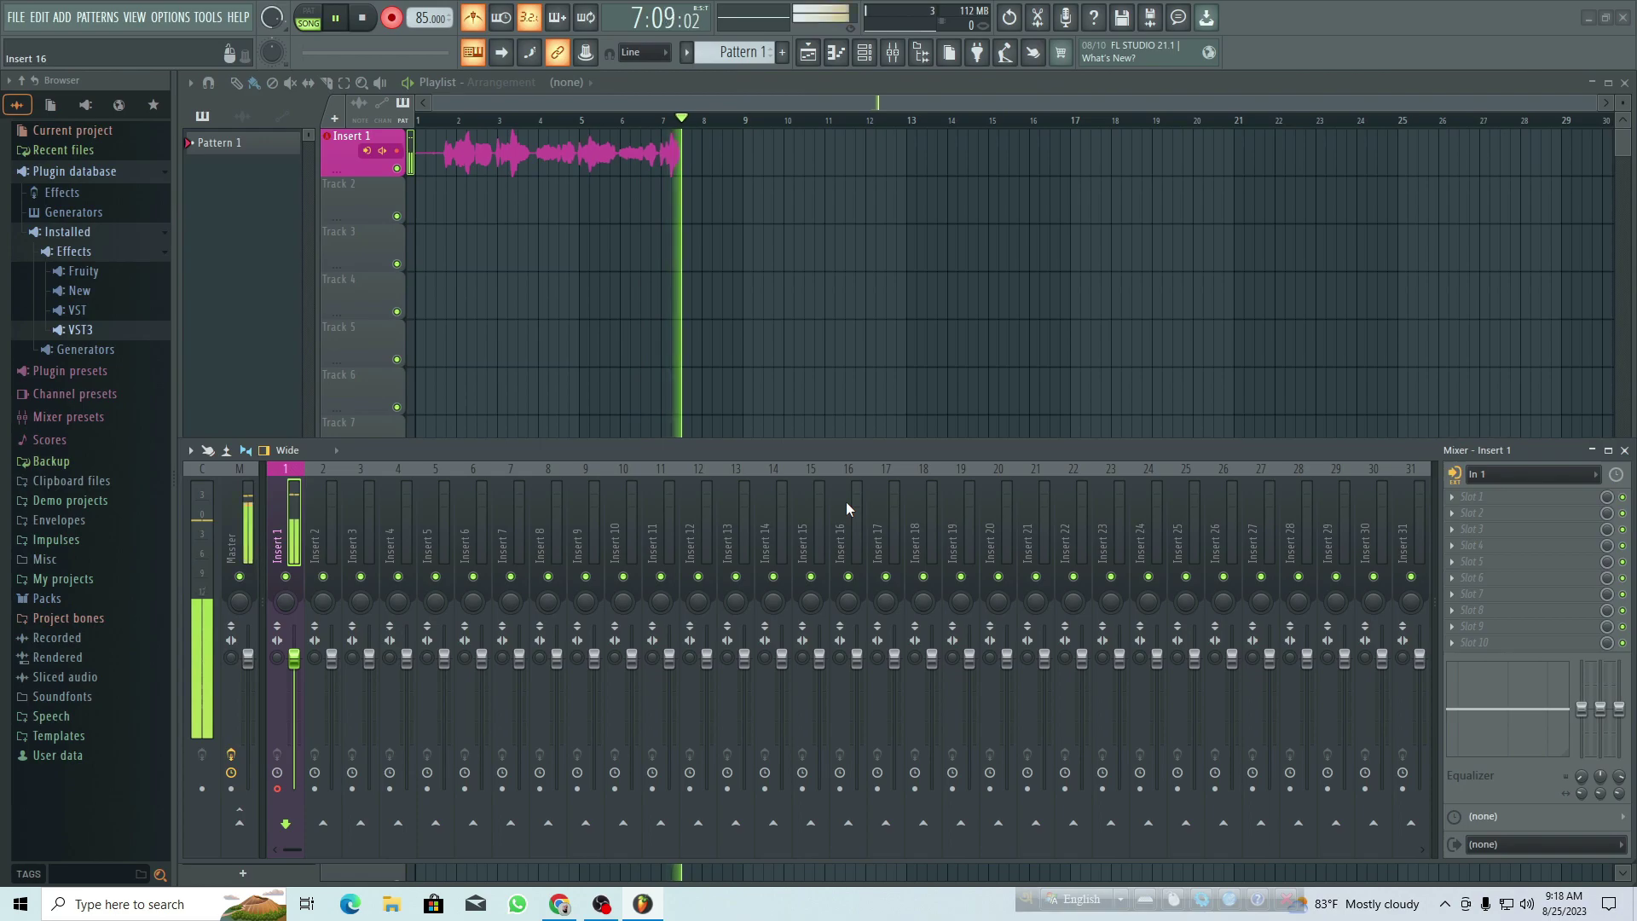
{"action": "key", "text": "space"}
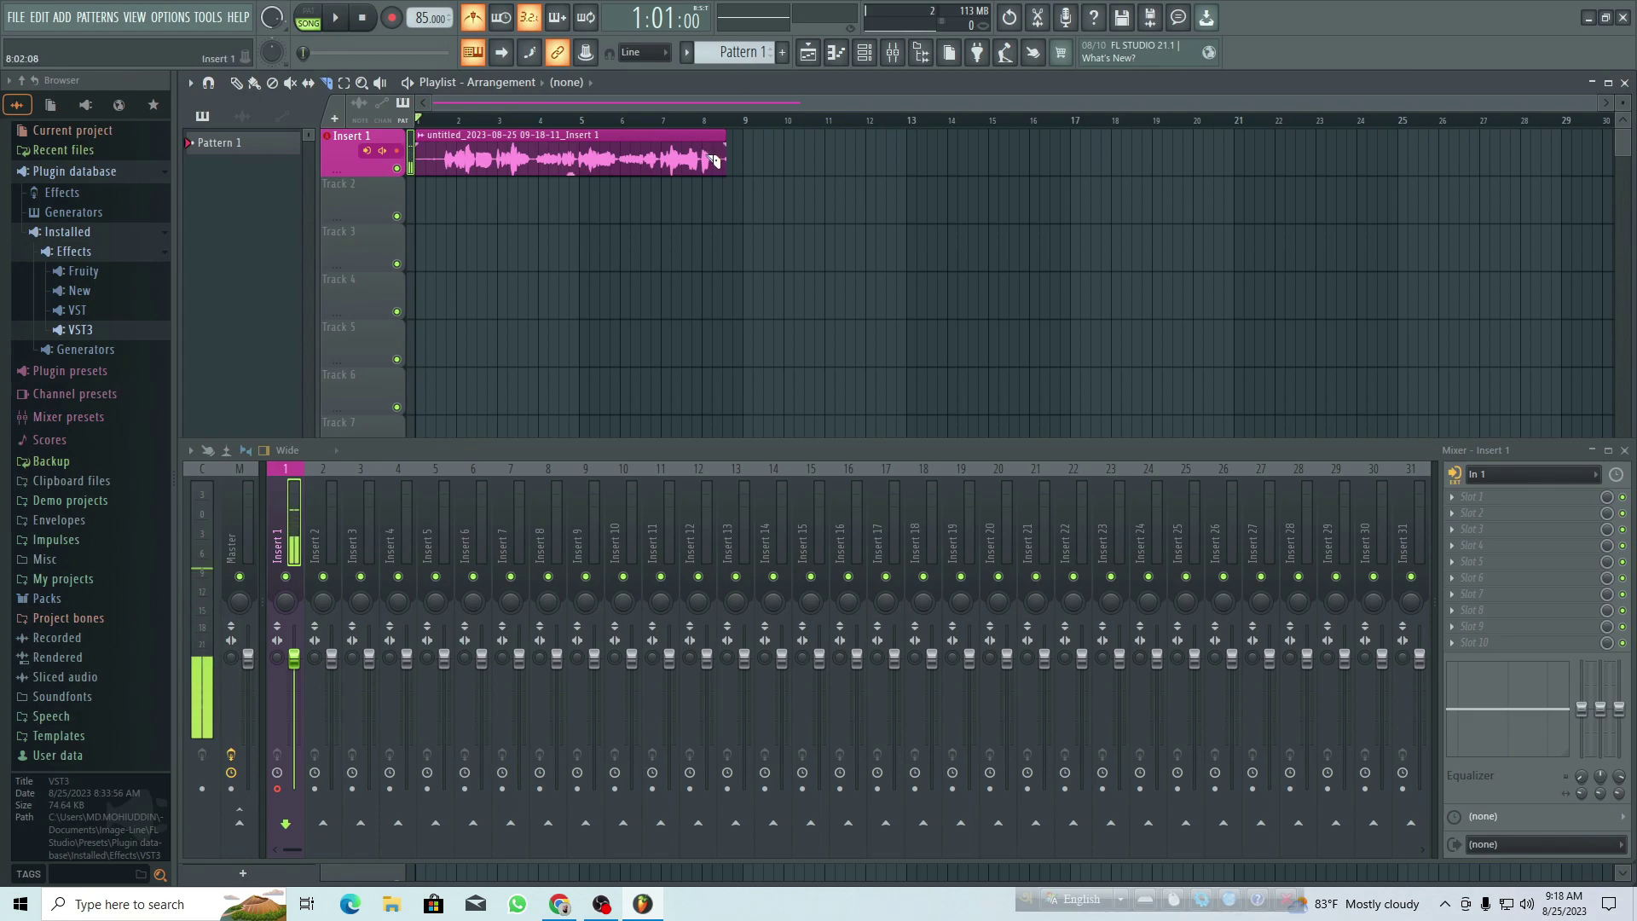
Slice the recorded clip just before bar 8 and remove the section after the cut.
{"action": "scroll", "coordinate": [715, 160], "scroll_direction": "up", "scroll_amount": 5}
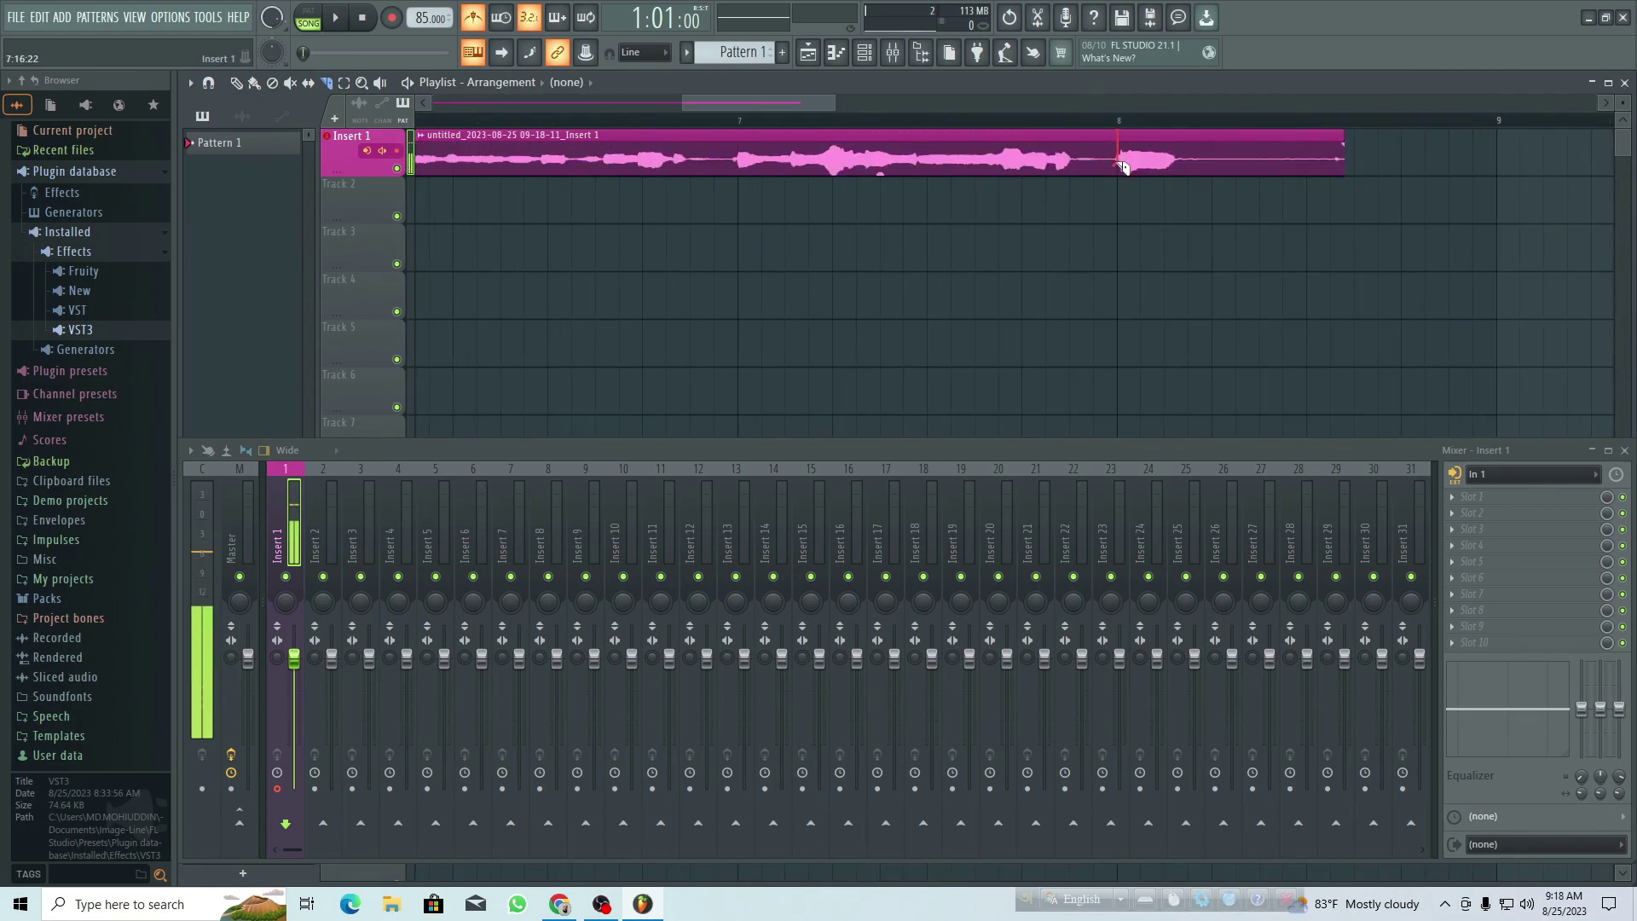
{"action": "left_click_drag", "start_coordinate": [1105, 187], "coordinate": [1096, 232]}
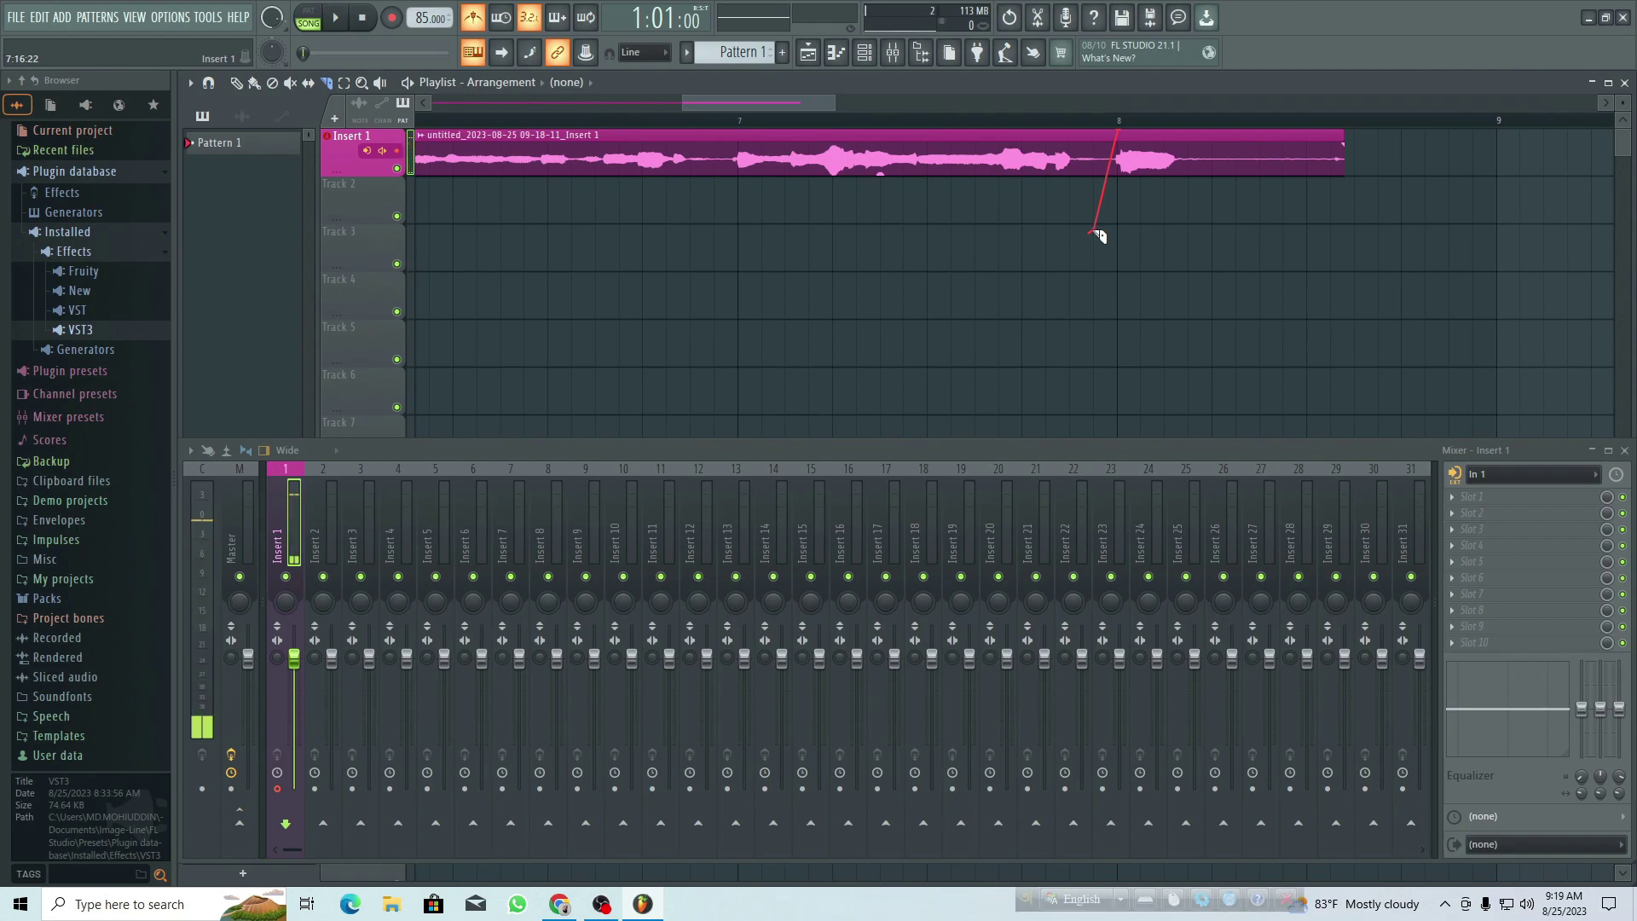
{"action": "left_click_drag", "start_coordinate": [1098, 236], "coordinate": [1099, 236]}
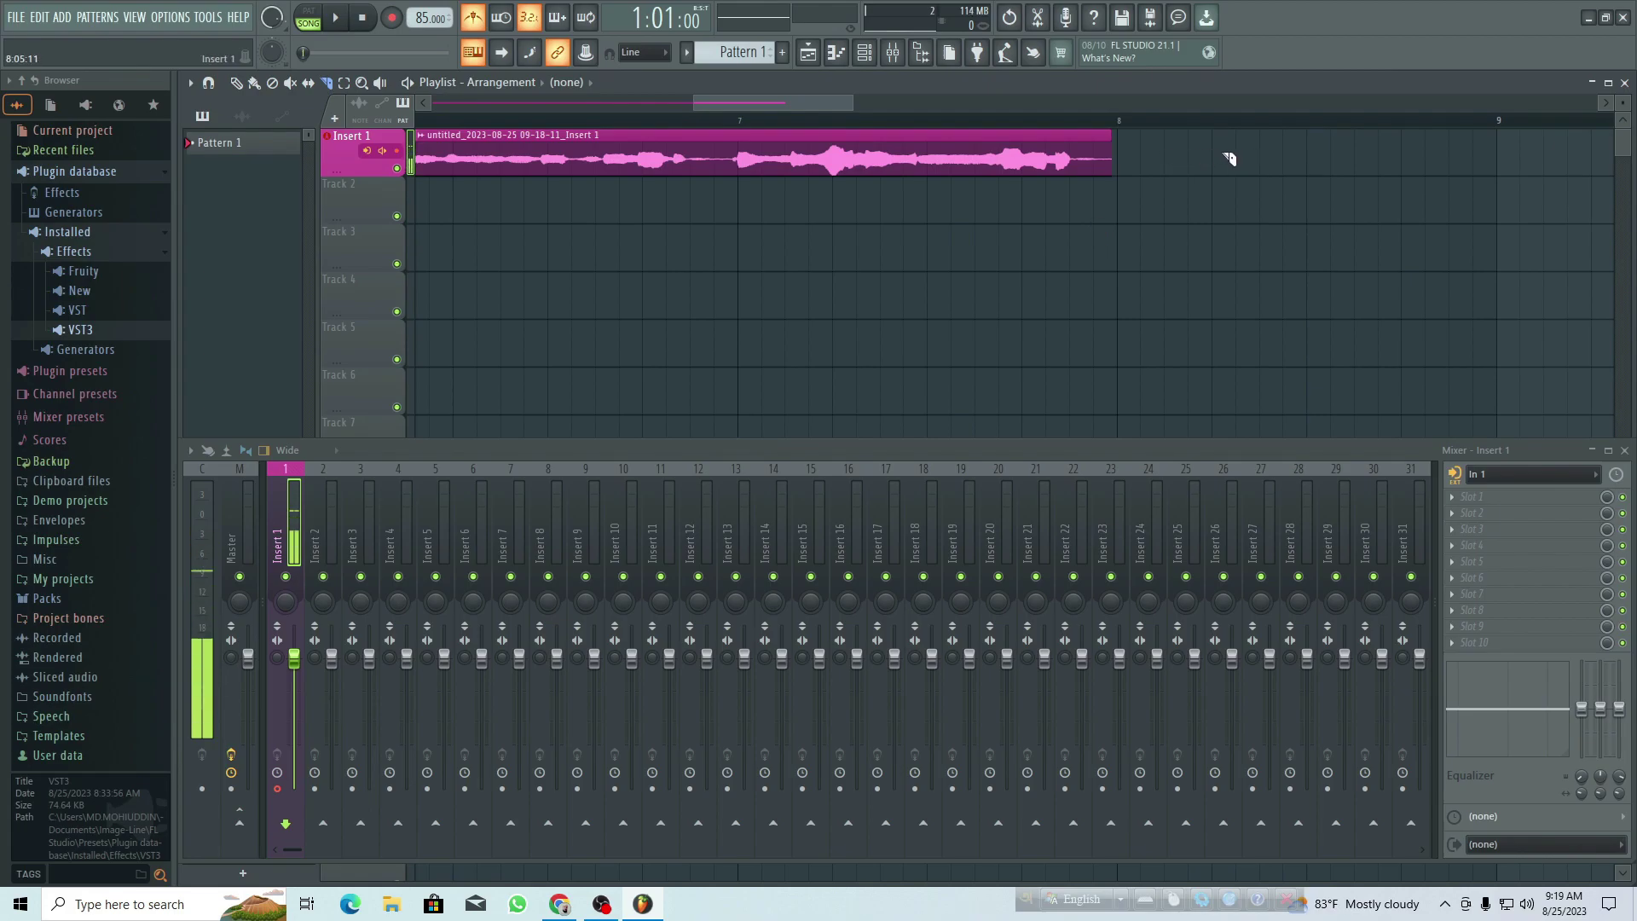
Trim the first clip's end to the playhead at 7:16:00 and record a second take from there on the same track.
{"action": "left_click", "coordinate": [1099, 124]}
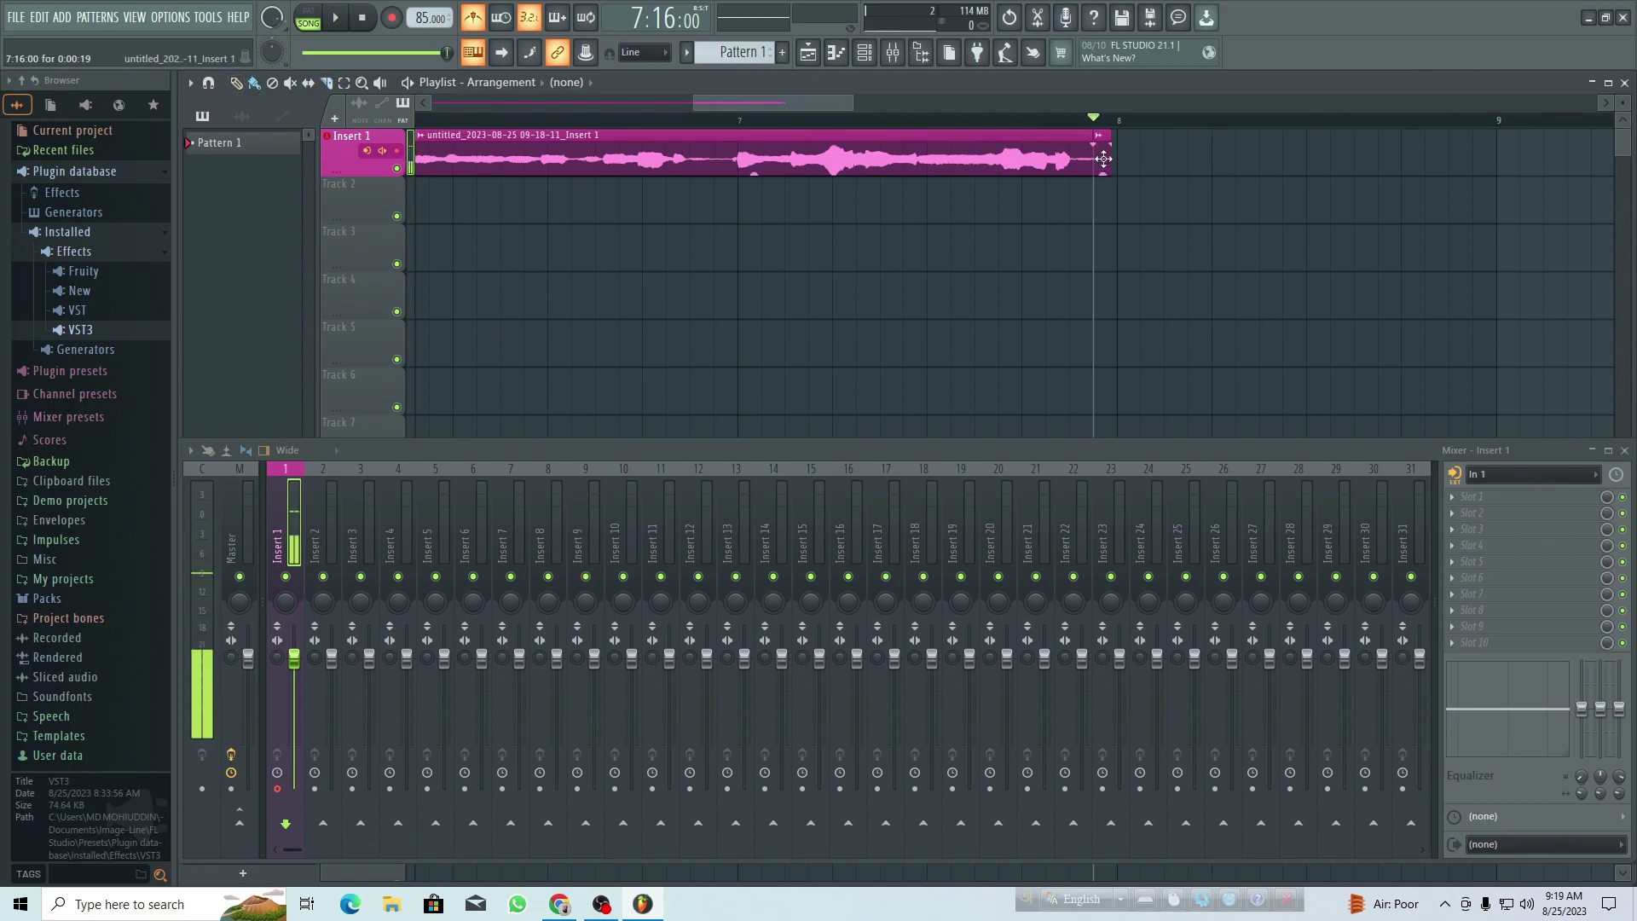
{"action": "left_click", "coordinate": [597, 153]}
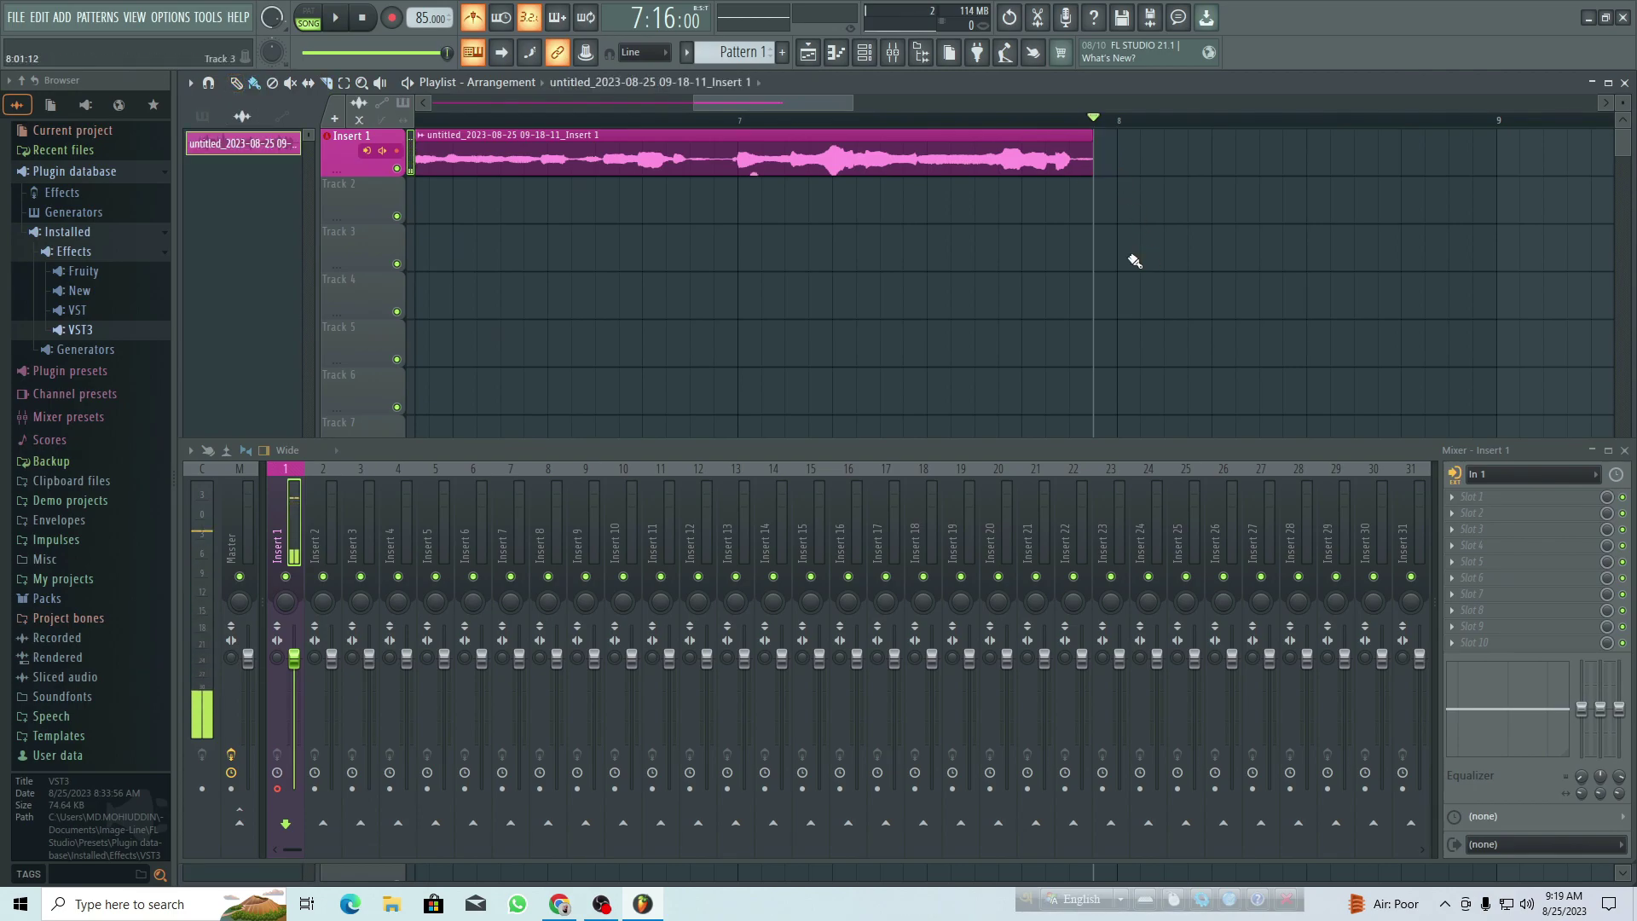
{"action": "left_click", "coordinate": [394, 21]}
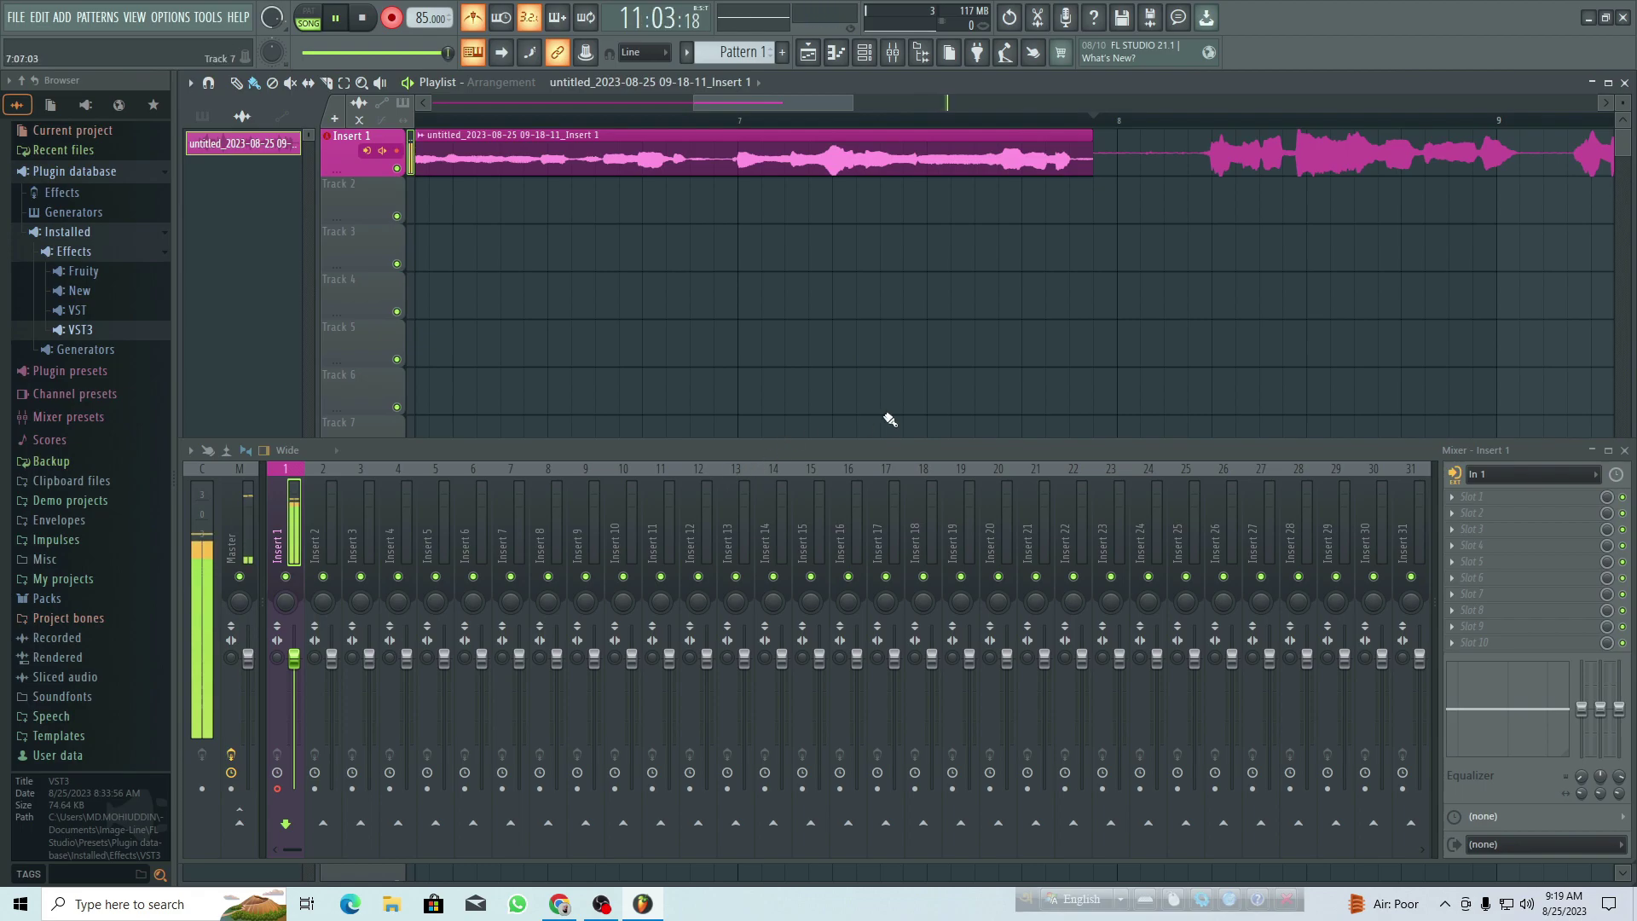
{"action": "key", "text": "space"}
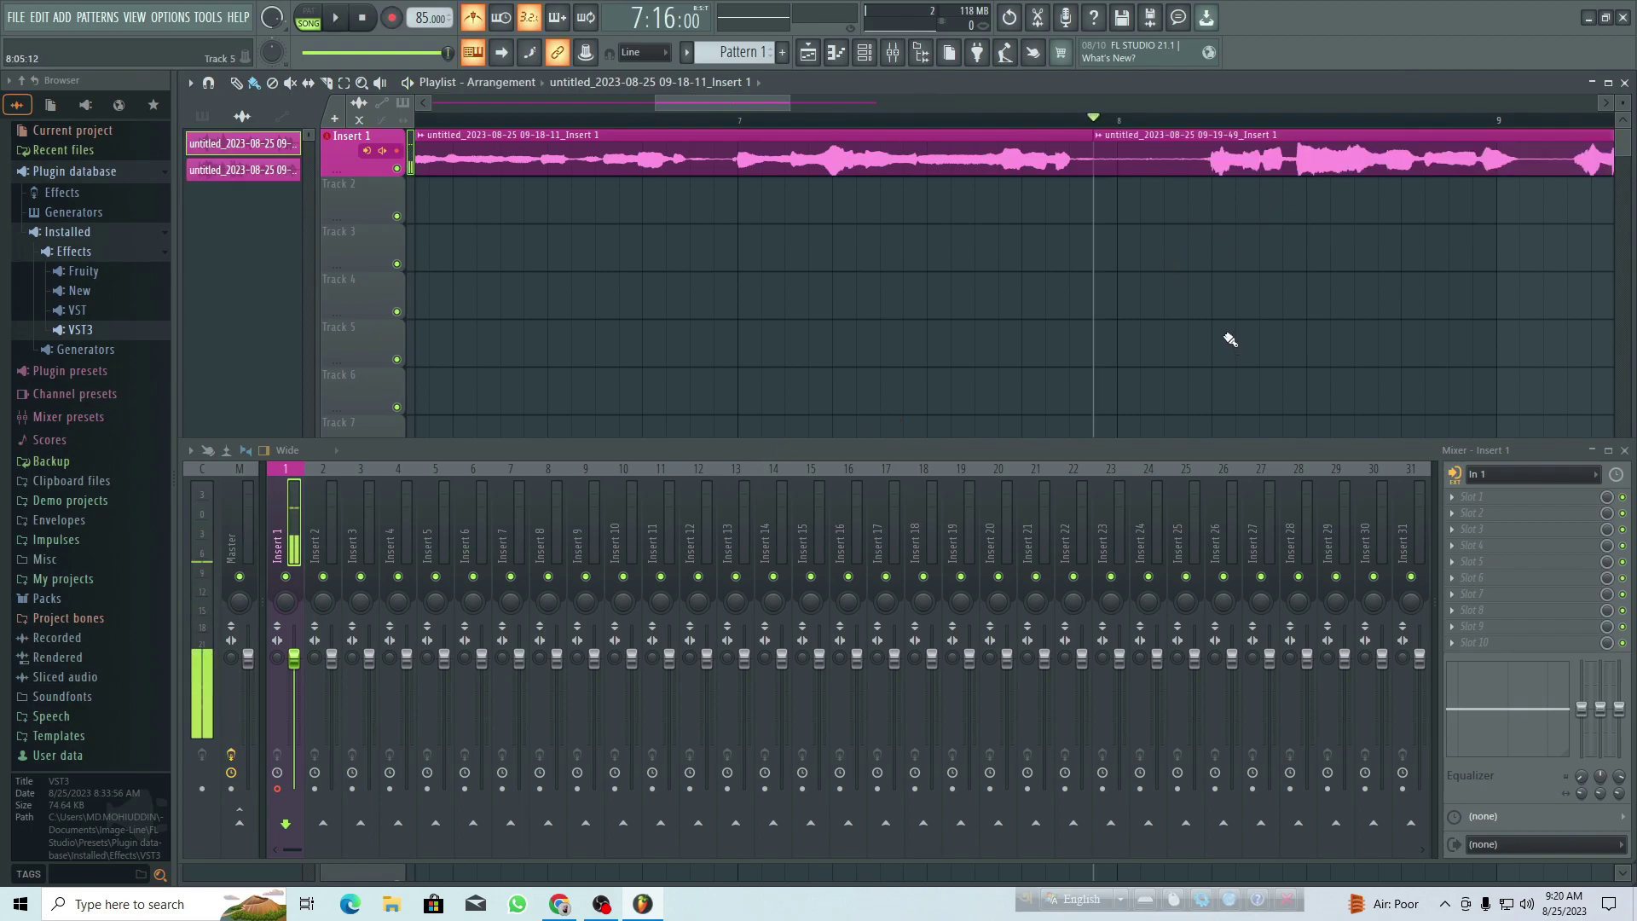
Play back the recorded takes with Insert 1 temporarily sent to Master, stop playback and turn the send off again.
{"action": "scroll", "coordinate": [1193, 332], "scroll_direction": "down", "scroll_amount": 3}
{"action": "scroll", "coordinate": [1160, 324], "scroll_direction": "down", "scroll_amount": 3}
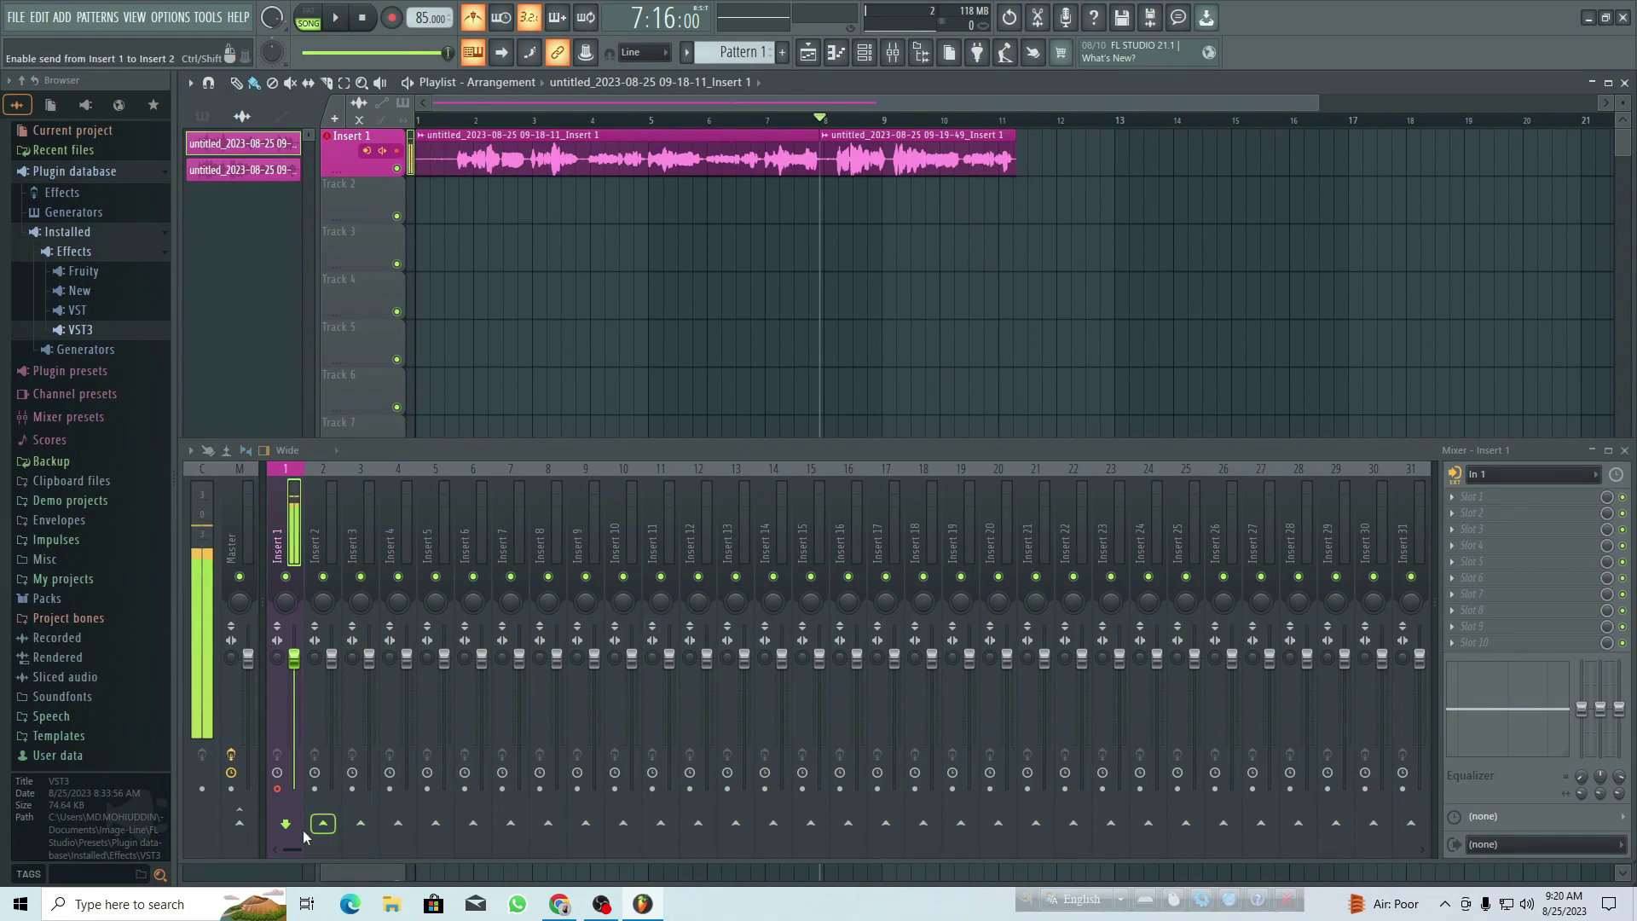
{"action": "left_click", "coordinate": [240, 826]}
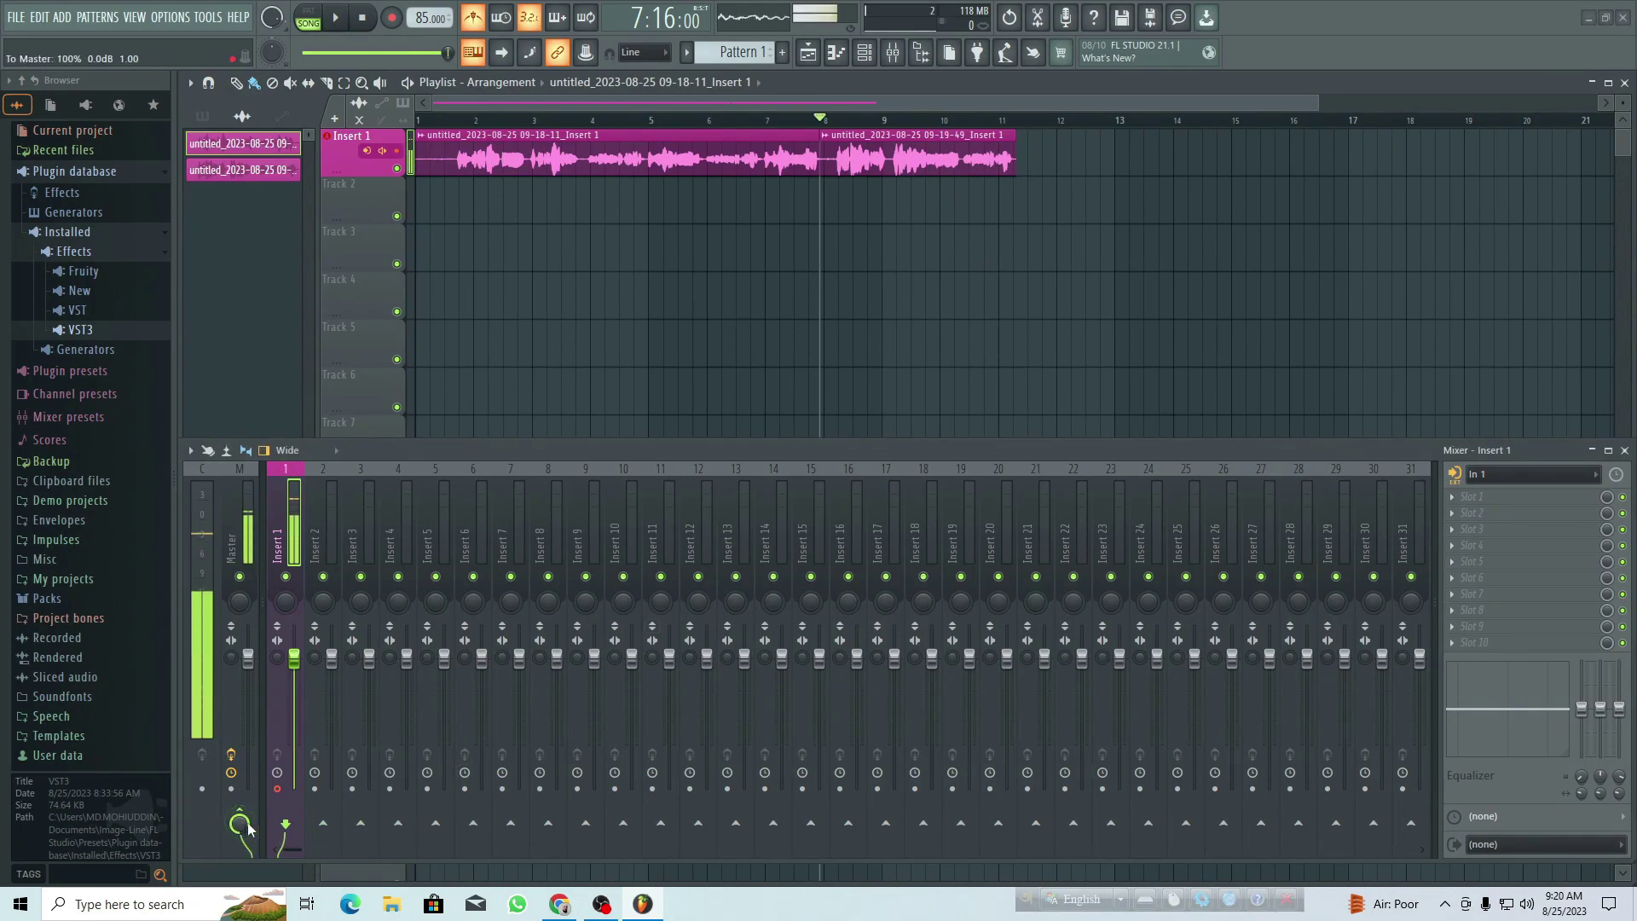
{"action": "key", "text": "space"}
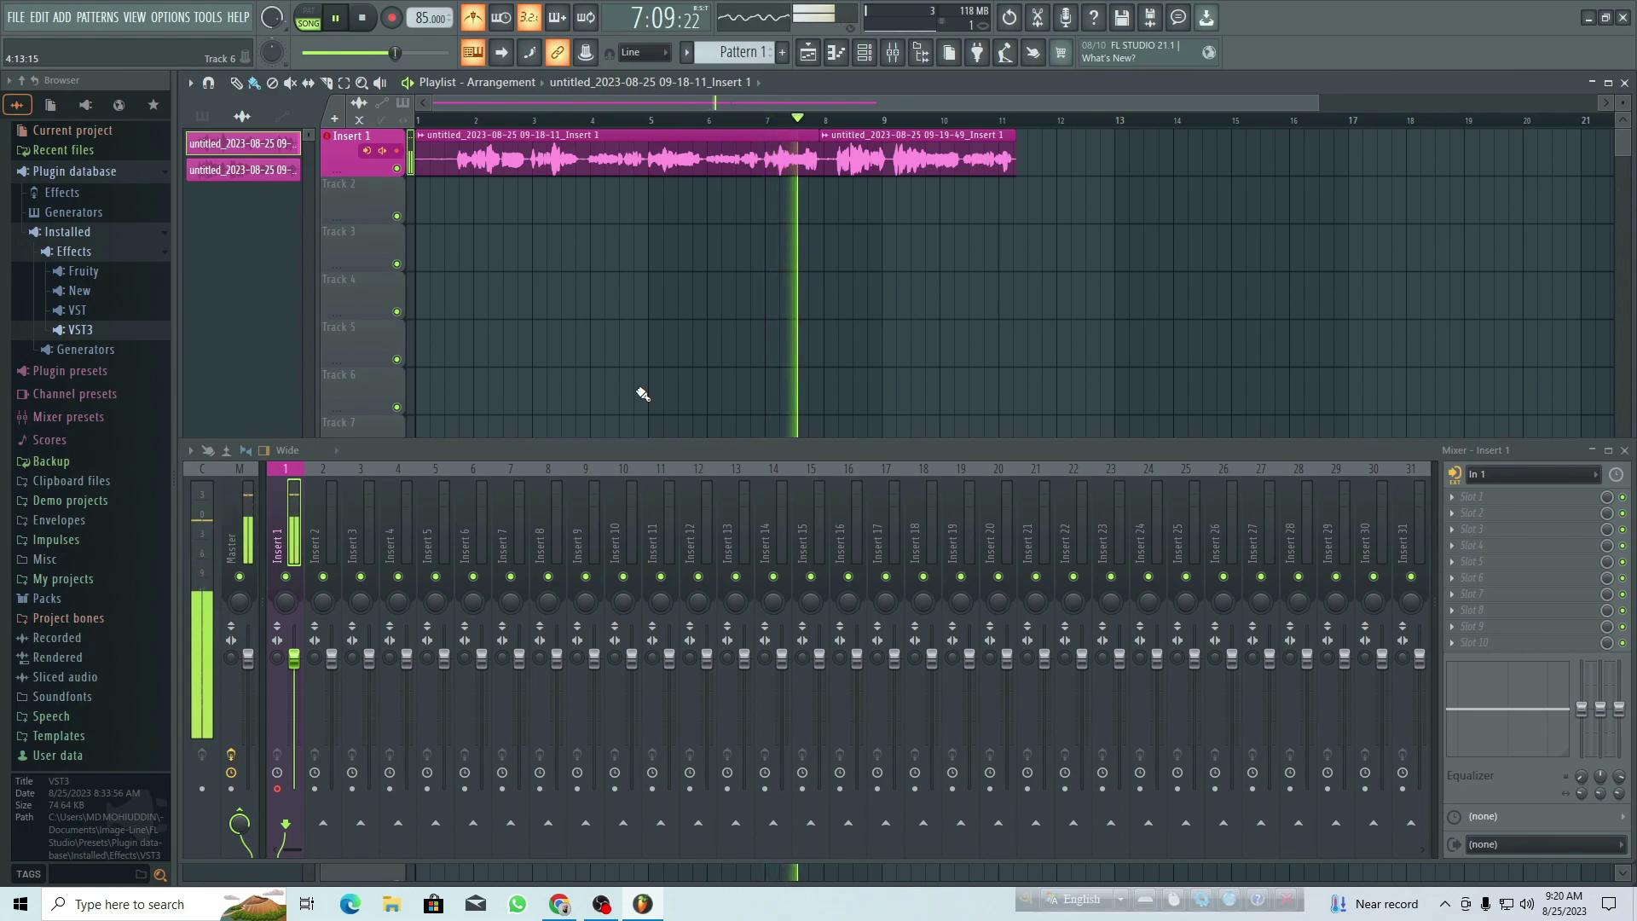
{"action": "key", "text": "space"}
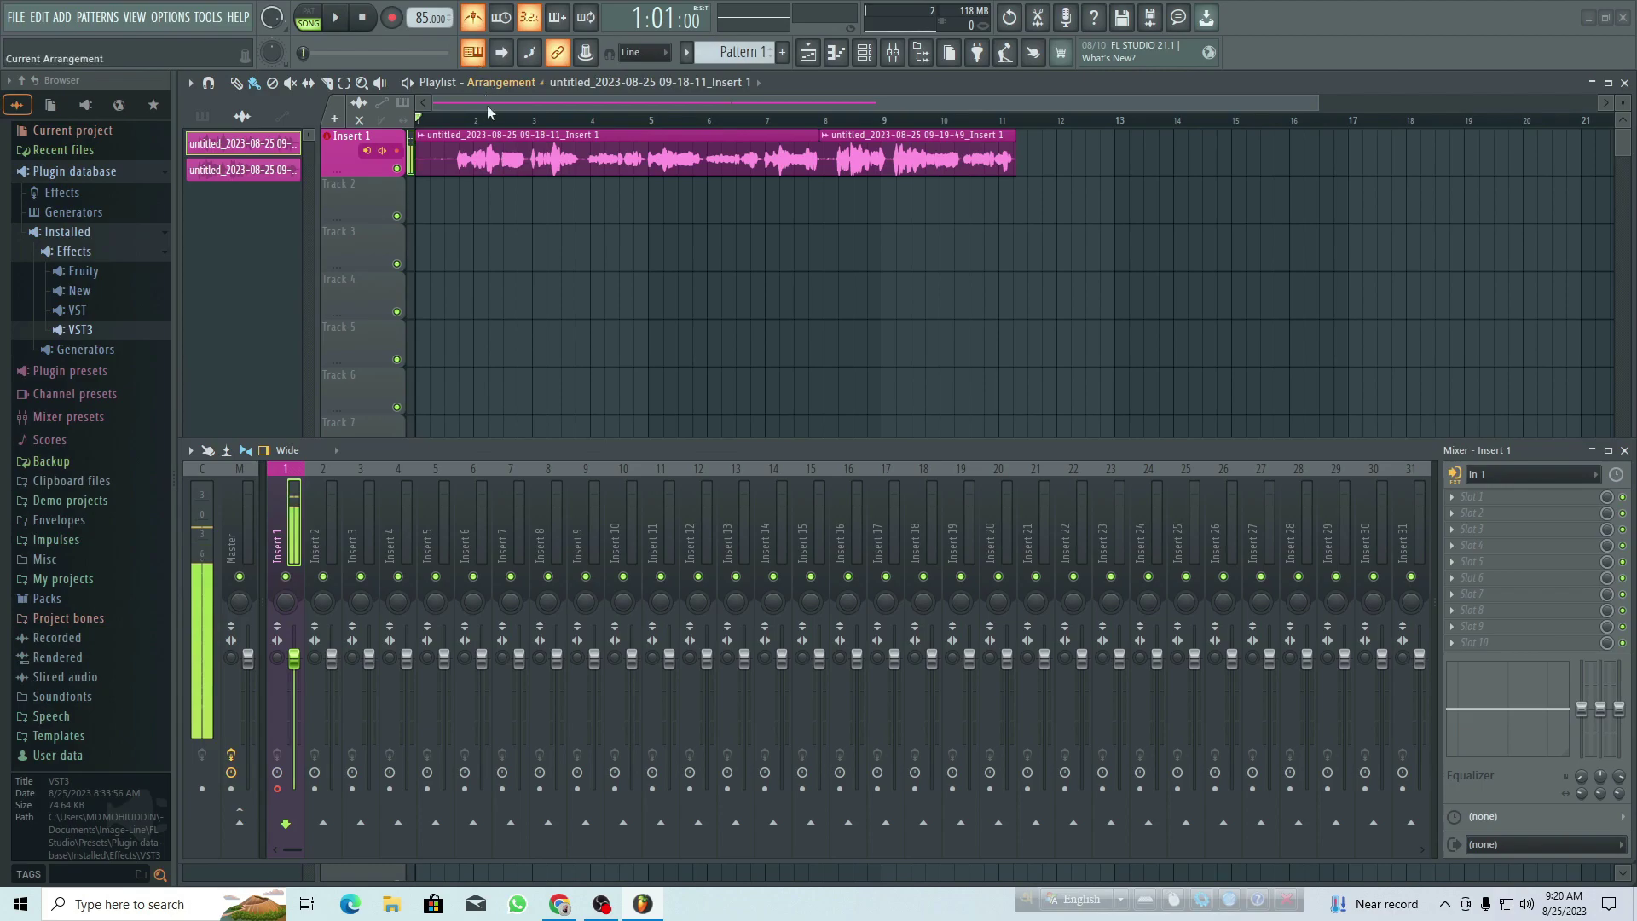
{"action": "left_click", "coordinate": [630, 174]}
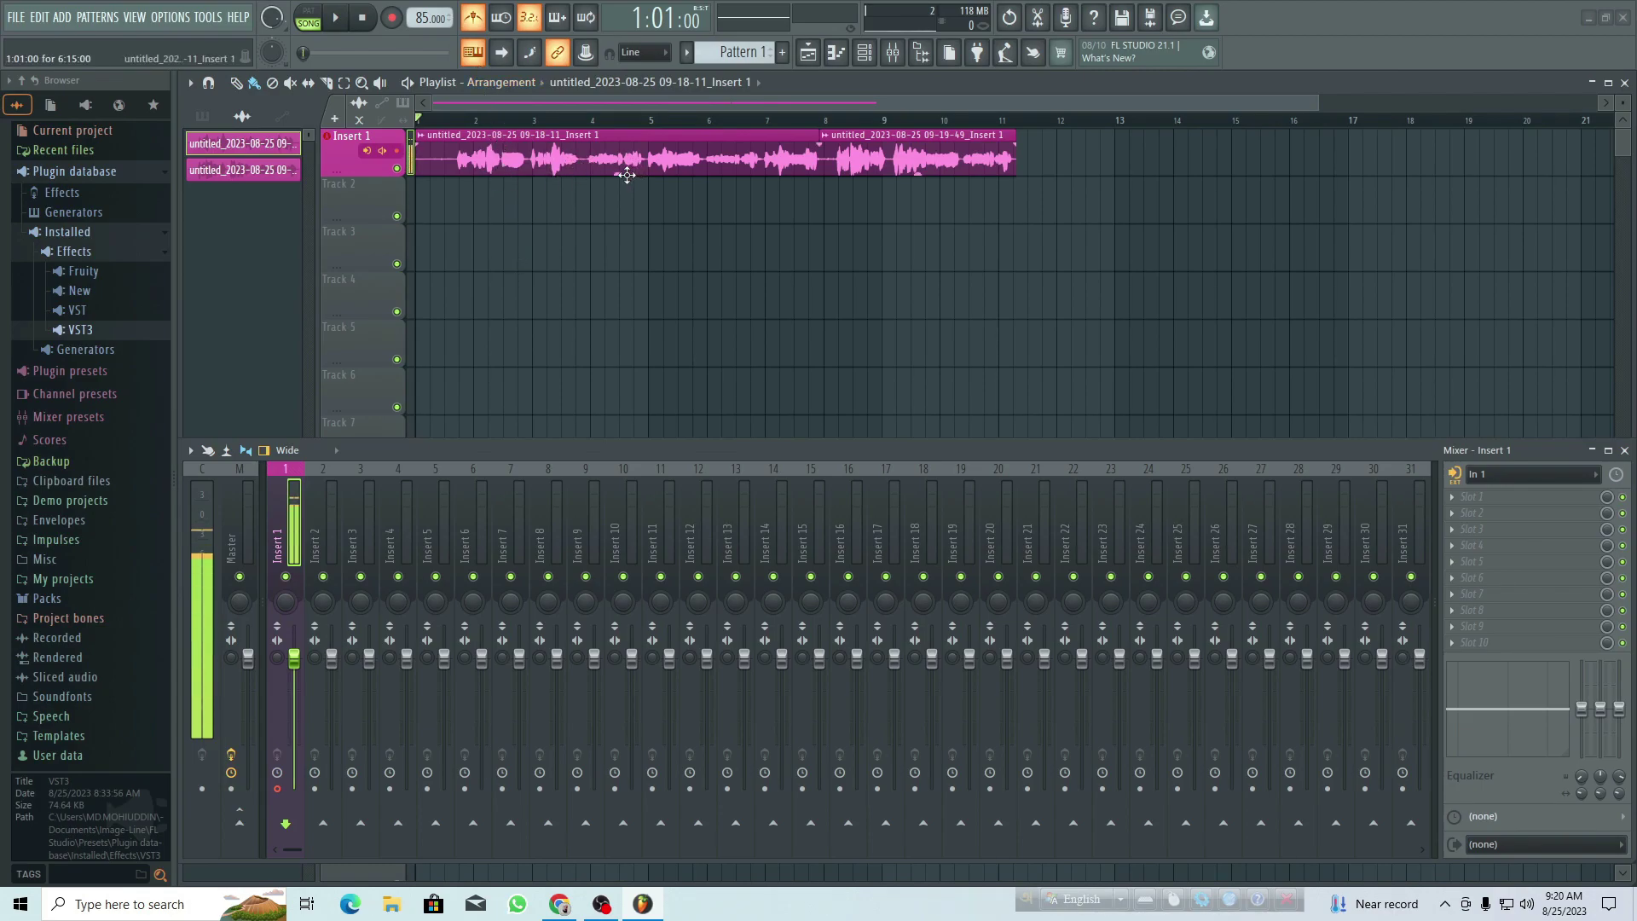